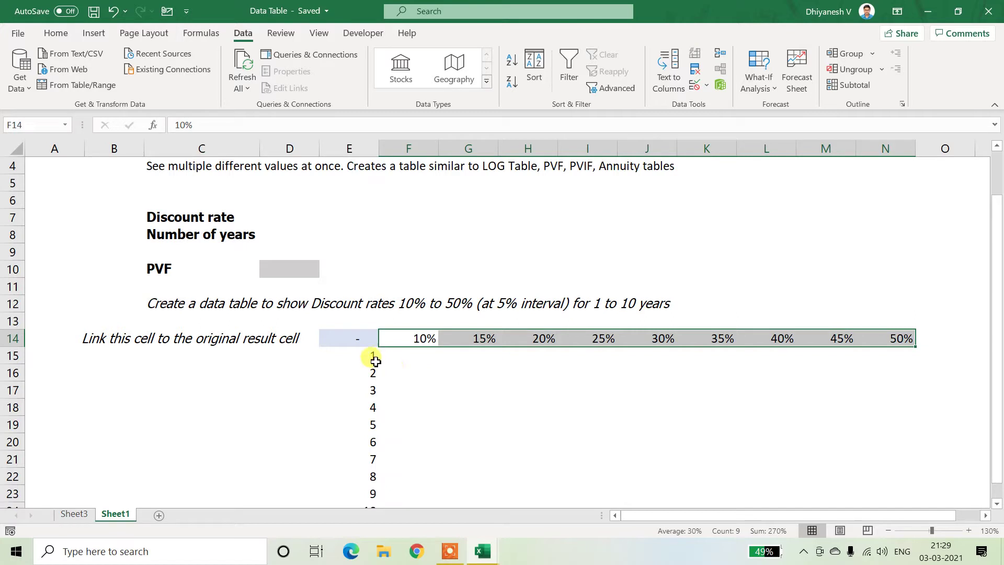
Step: Examine the 10% to 50% discount rate row, the 1 to 10 year column and the empty grid they frame
click(368, 358)
key(ctrl+shift+Down)
key(Down)
key(Down)
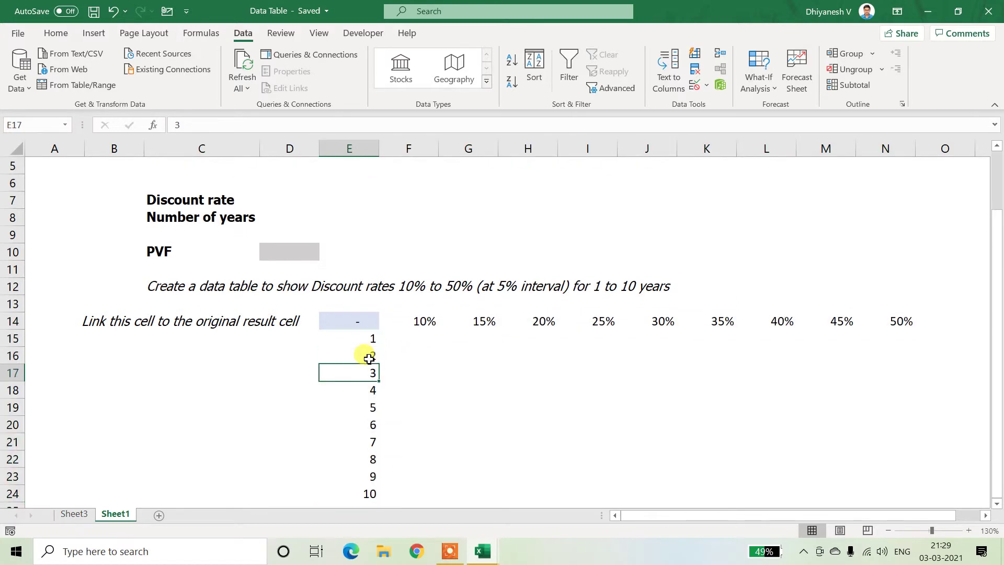
key(Up)
key(Up)
key(Up)
key(Right)
key(ctrl+shift+Right)
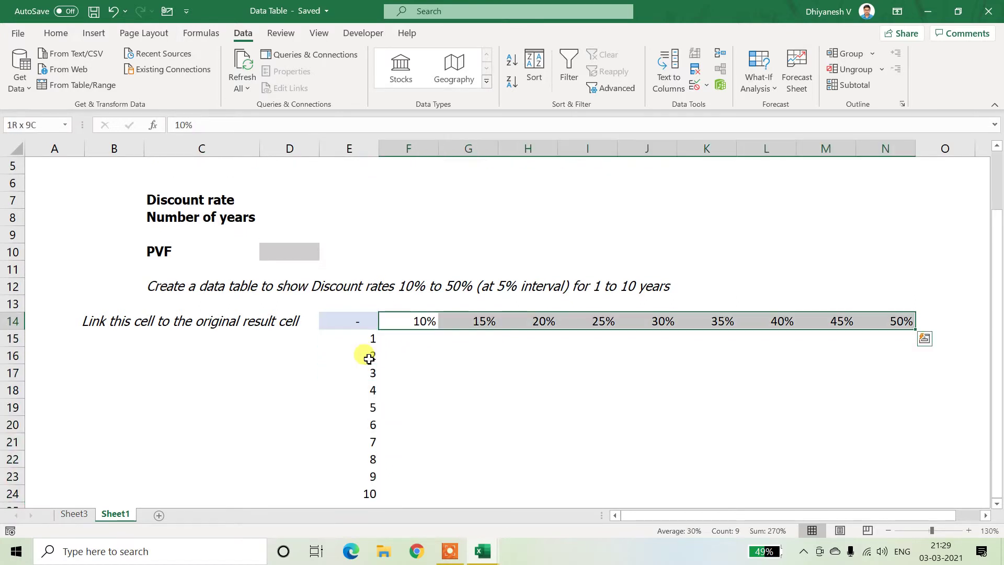
key(Right)
key(Right)
key(Right)
key(Right)
key(Left)
key(Left)
key(Left)
key(Left)
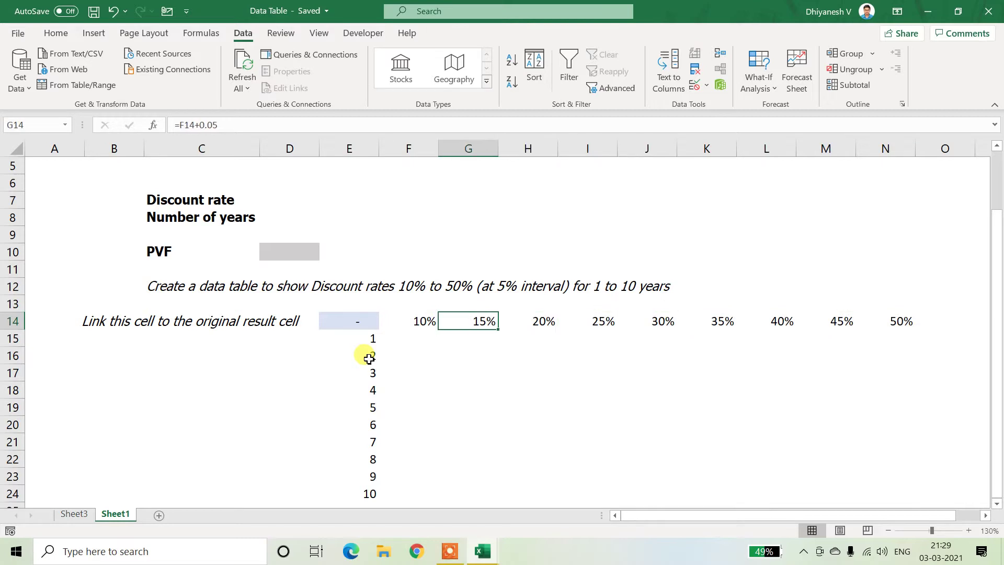
key(Left)
key(Down)
key(ctrl+shift+Down)
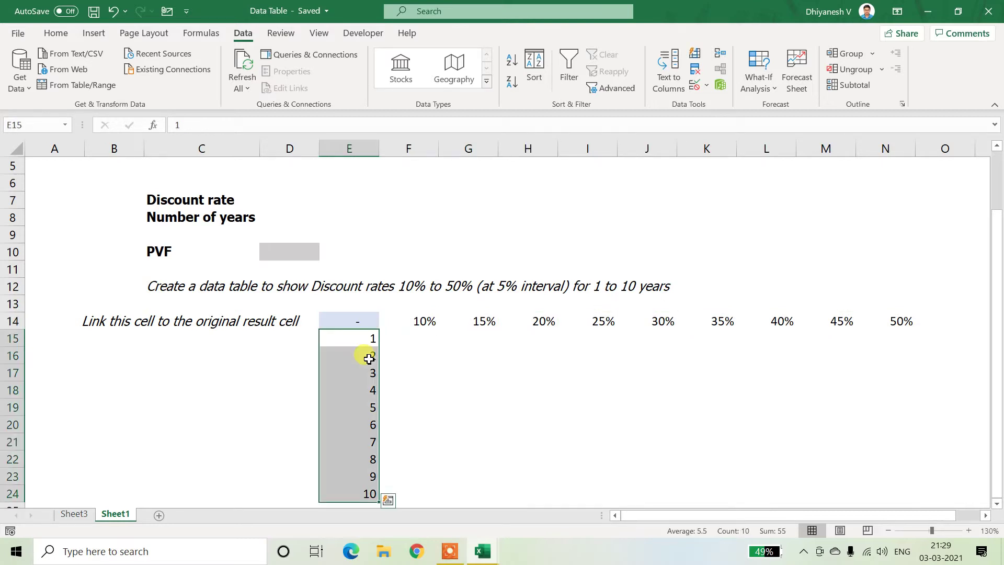
drag(406, 329, 879, 330)
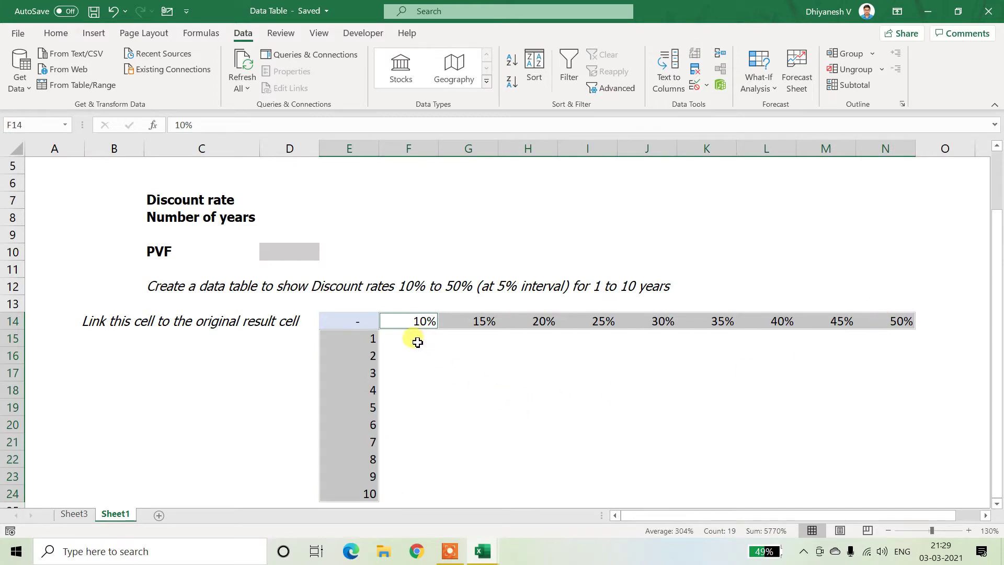
drag(417, 342, 899, 438)
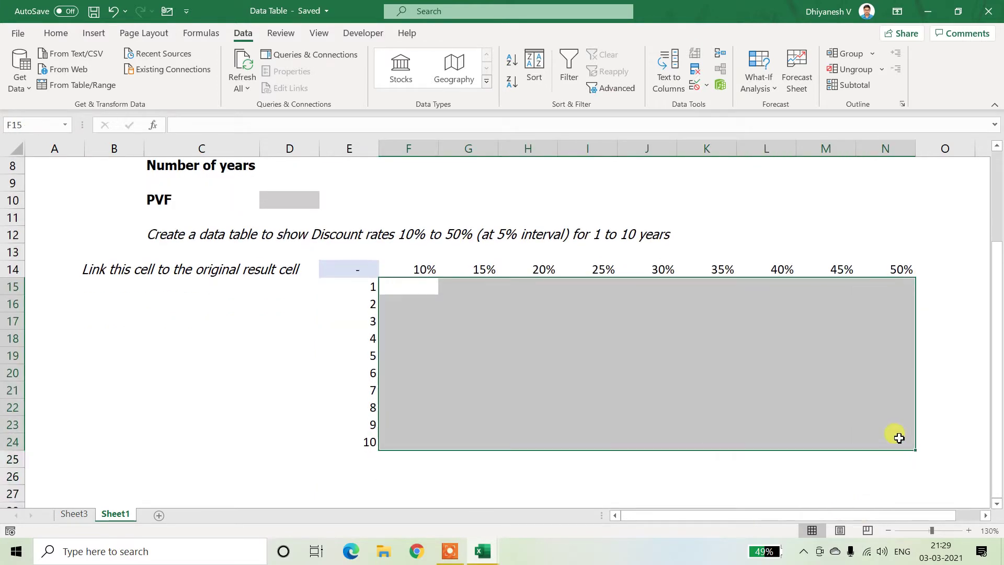
scroll(713, 351, up, 3)
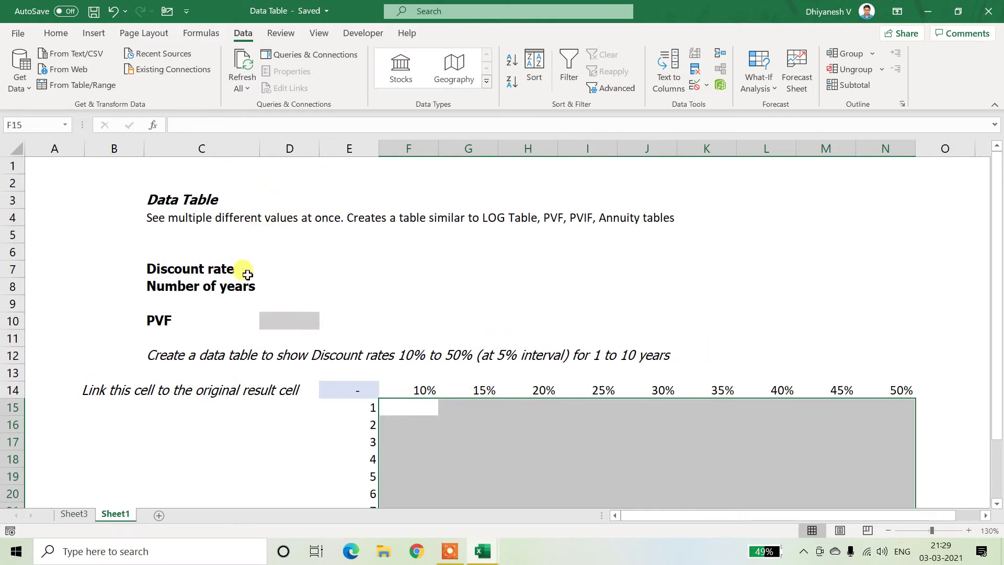
Step: Enter a discount rate of 10% in D7 and 2 as the number of years in D8
click(291, 268)
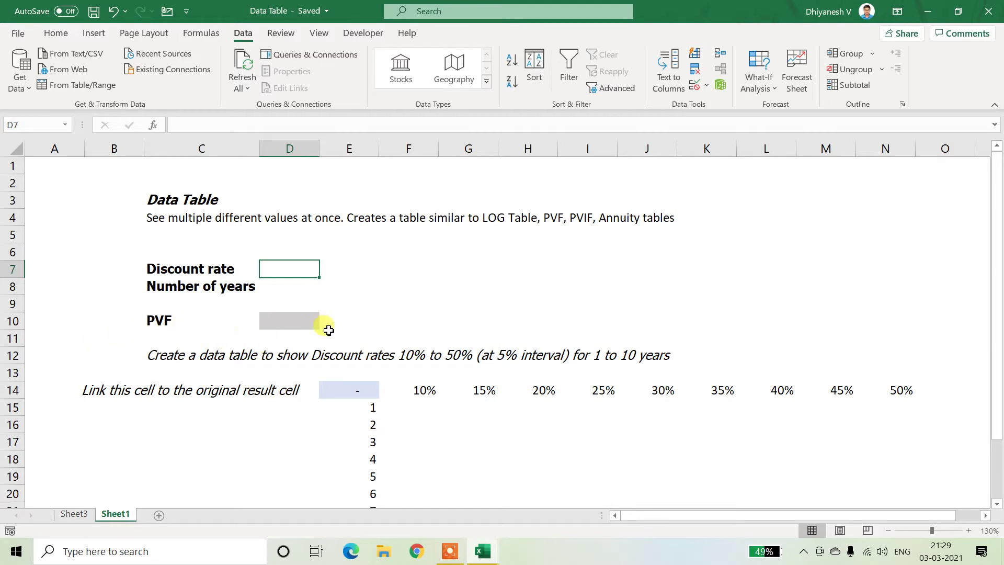
scroll(381, 328, down, 2)
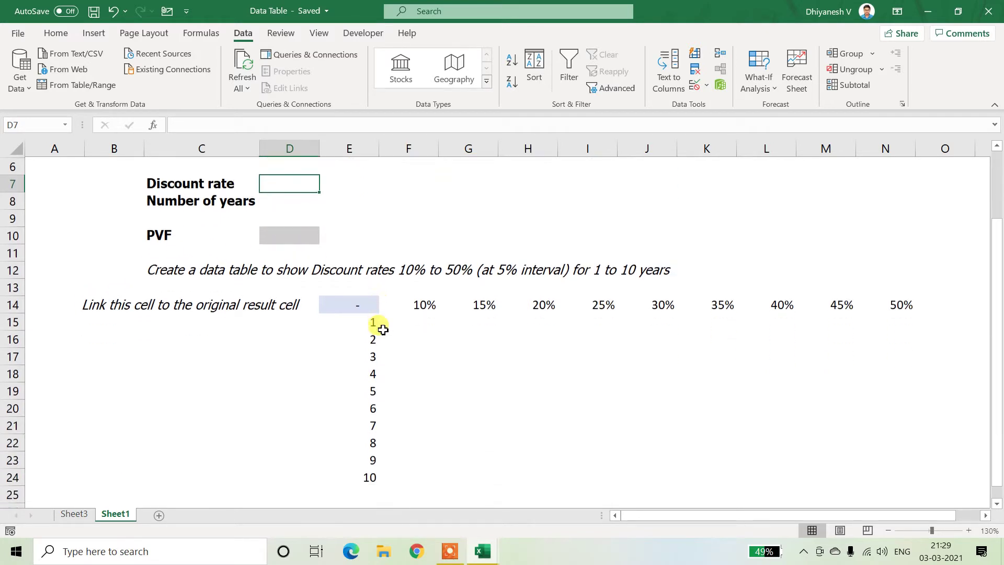
scroll(382, 327, up, 1)
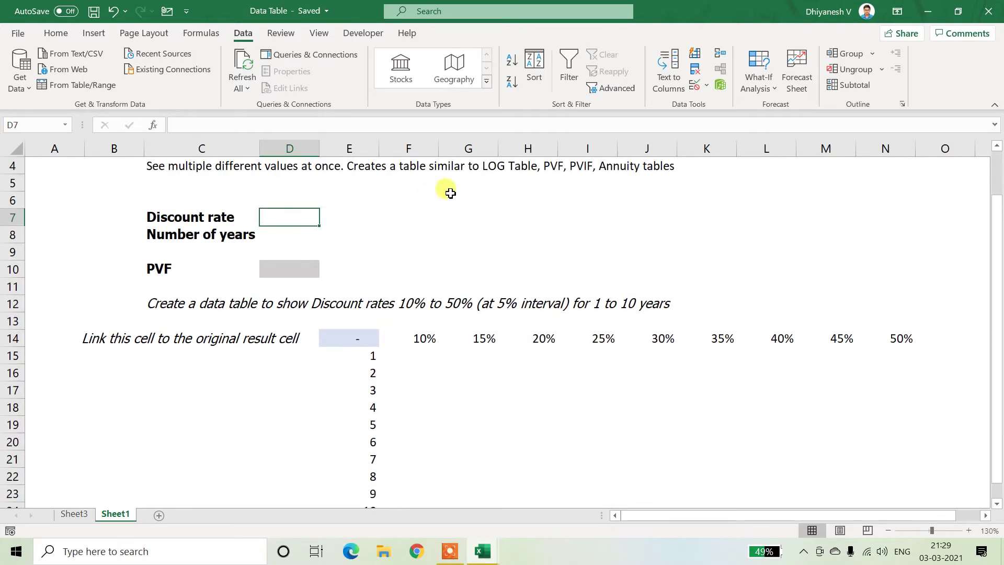
text(10)
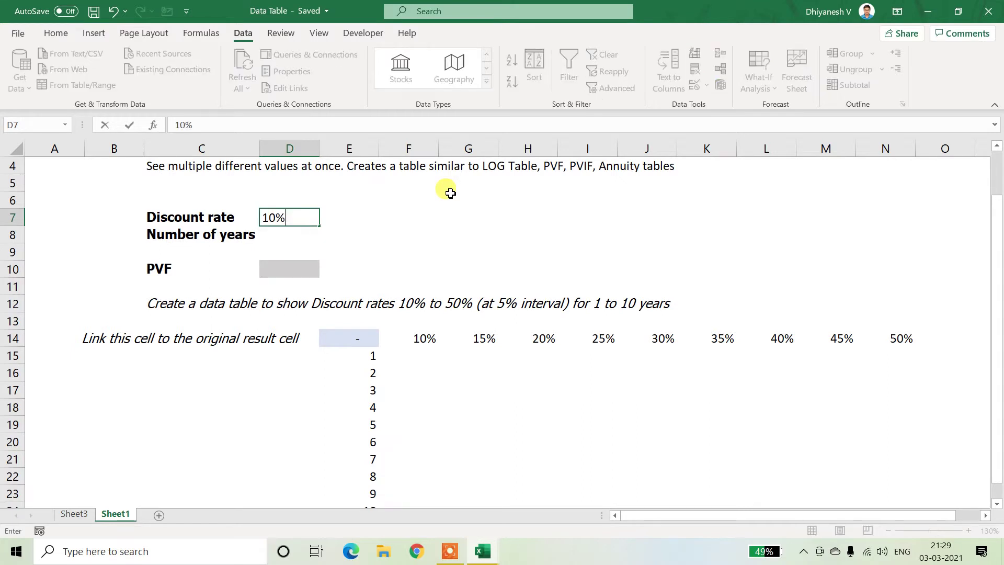
key(Return)
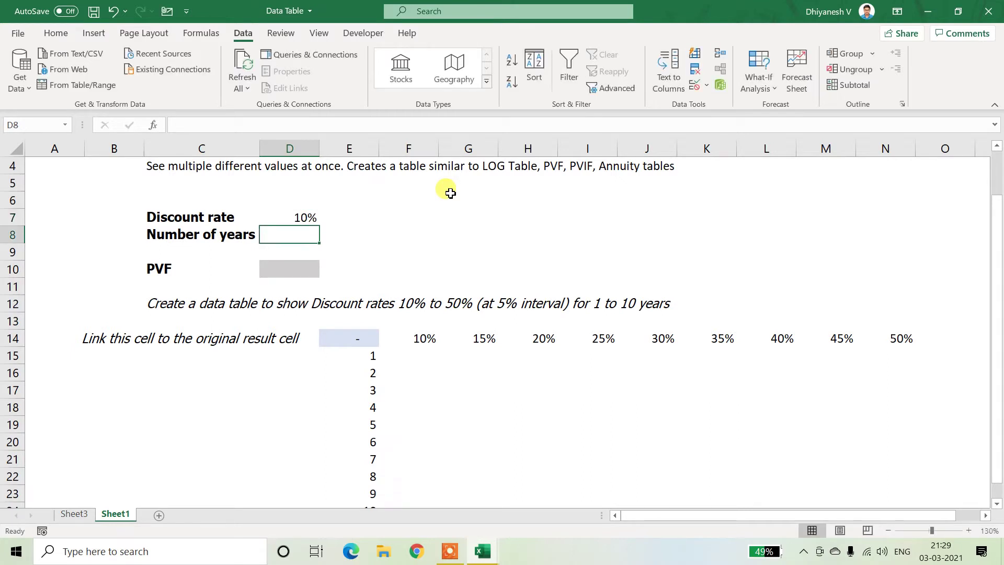
text(2)
key(Return)
Step: Calculate the PVF in D10 with the formula =1/(1+D7)^D8 and check its cell references
key(Return)
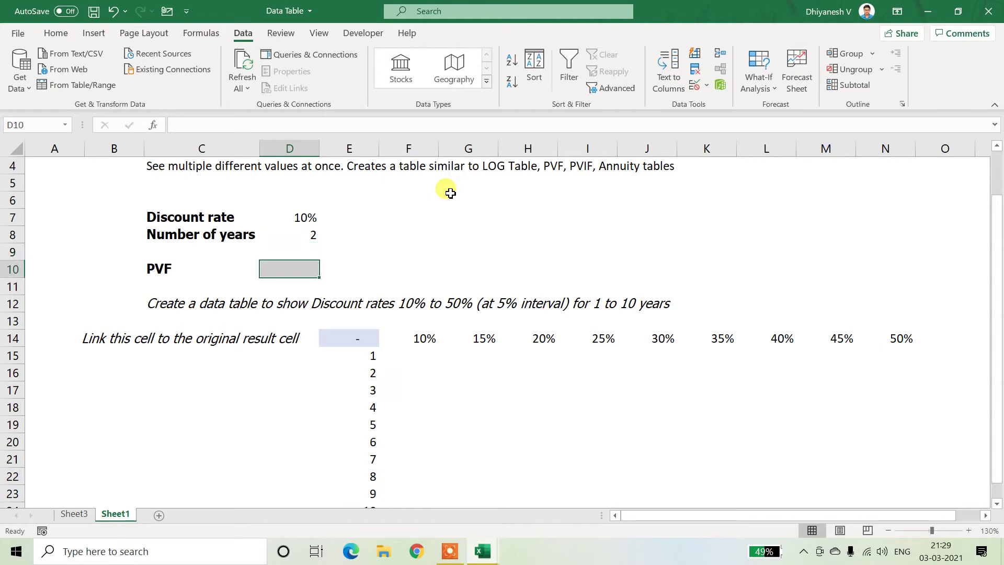
text(=1/()
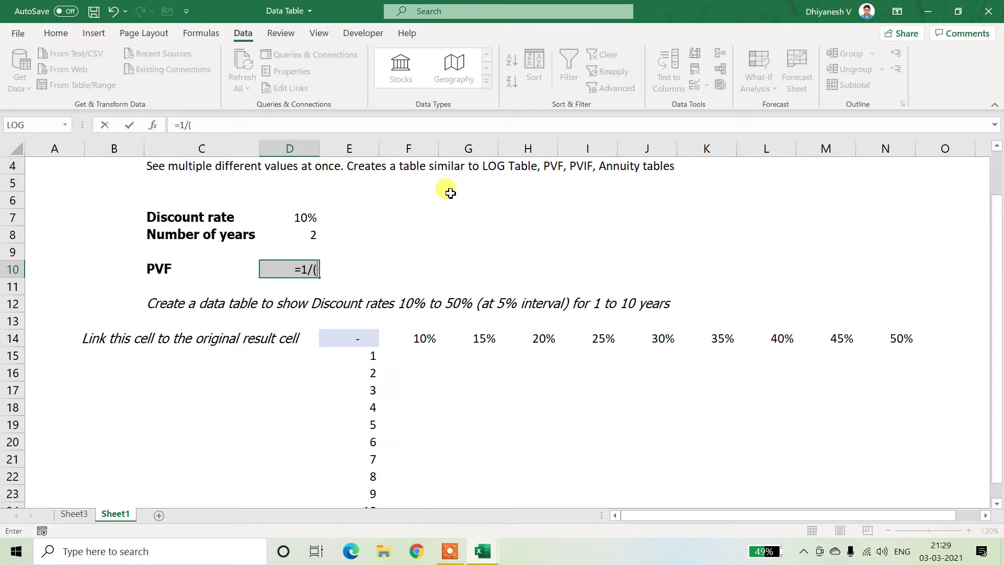
text(1+)
click(304, 214)
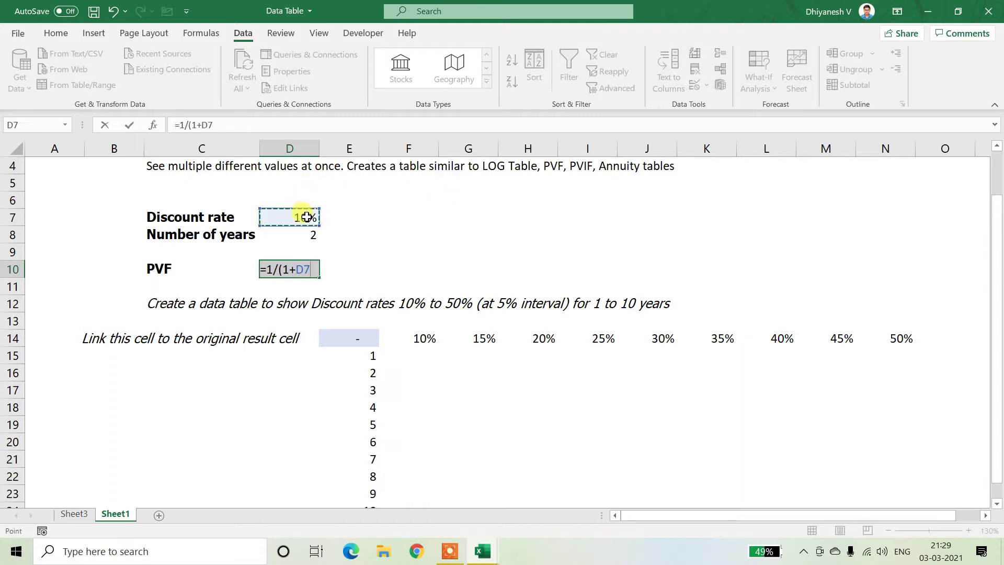
text()^)
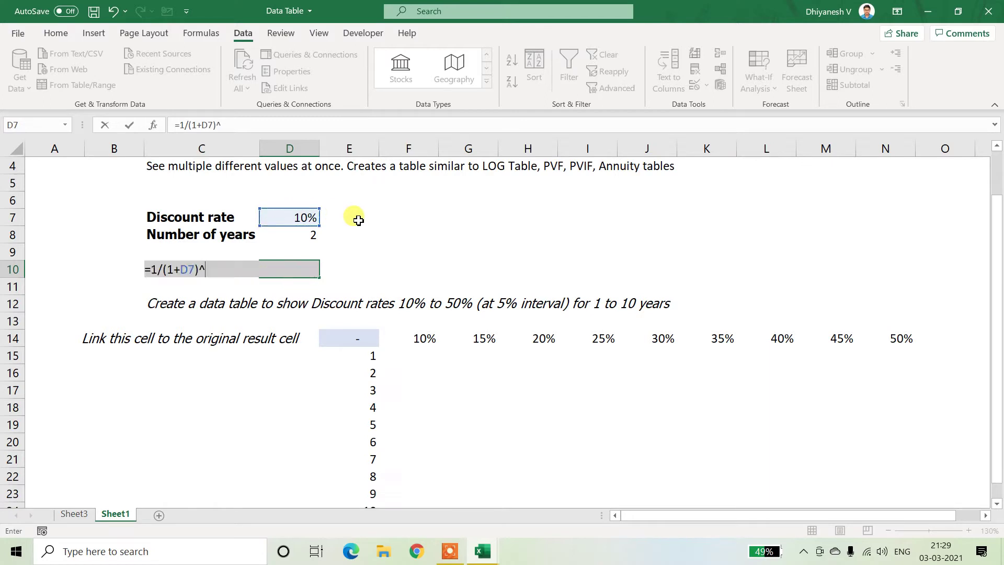
click(283, 234)
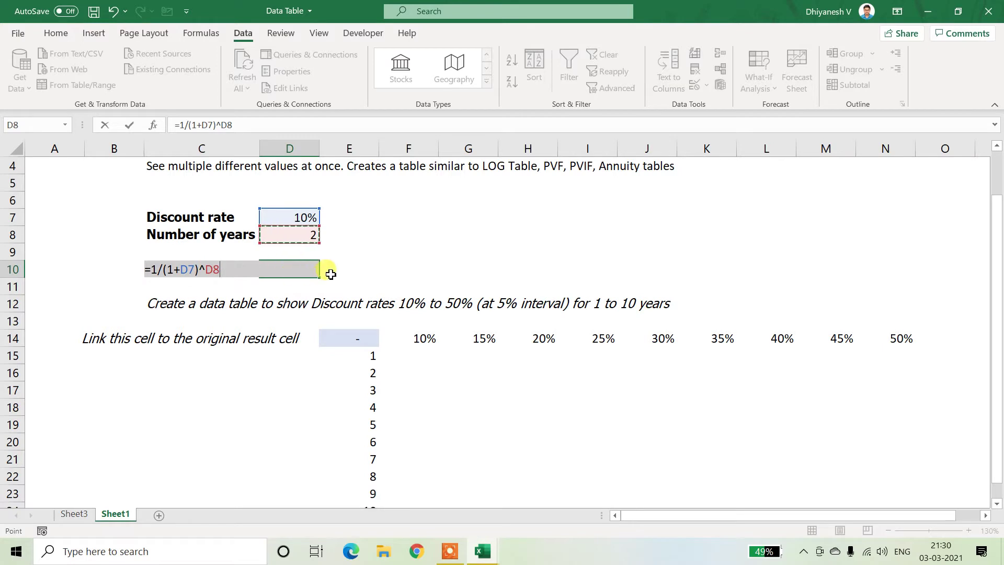
key(Return)
key(Up)
key(F2)
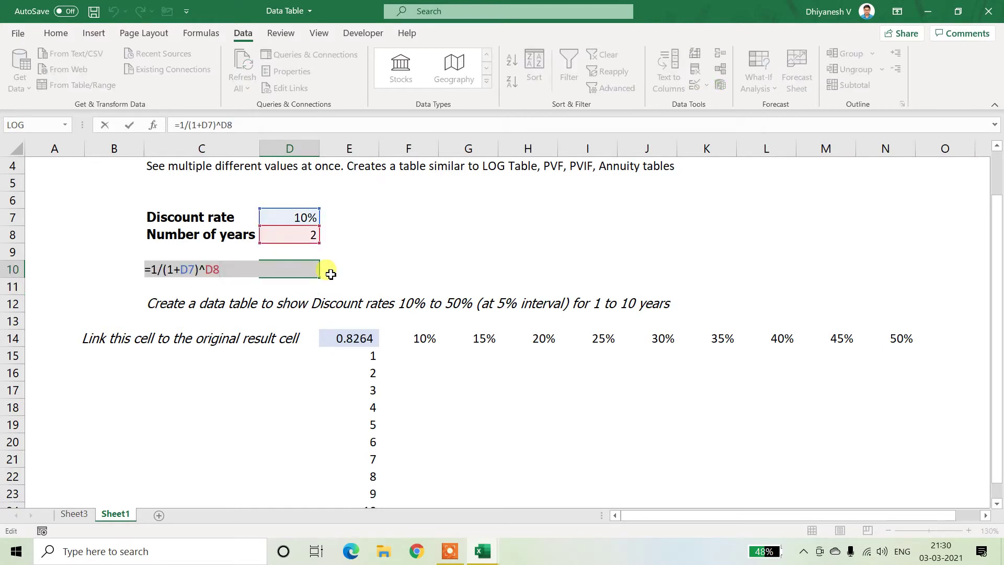
key(Escape)
Step: Examine which data table inputs run across row 14 as discount rates and down column E as years
key(Down)
key(Down)
key(Down)
key(Down)
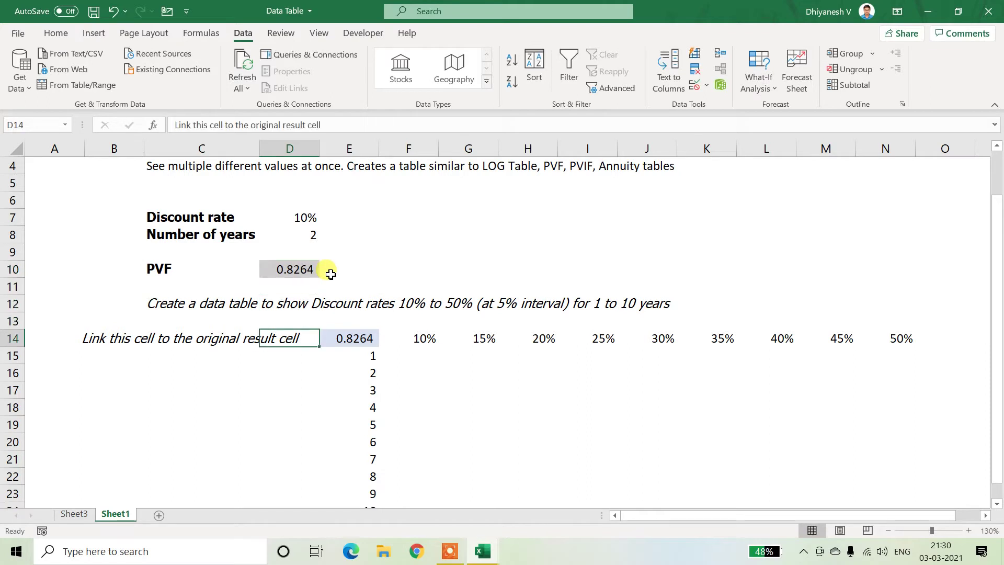
key(Right)
scroll(238, 360, down, 1)
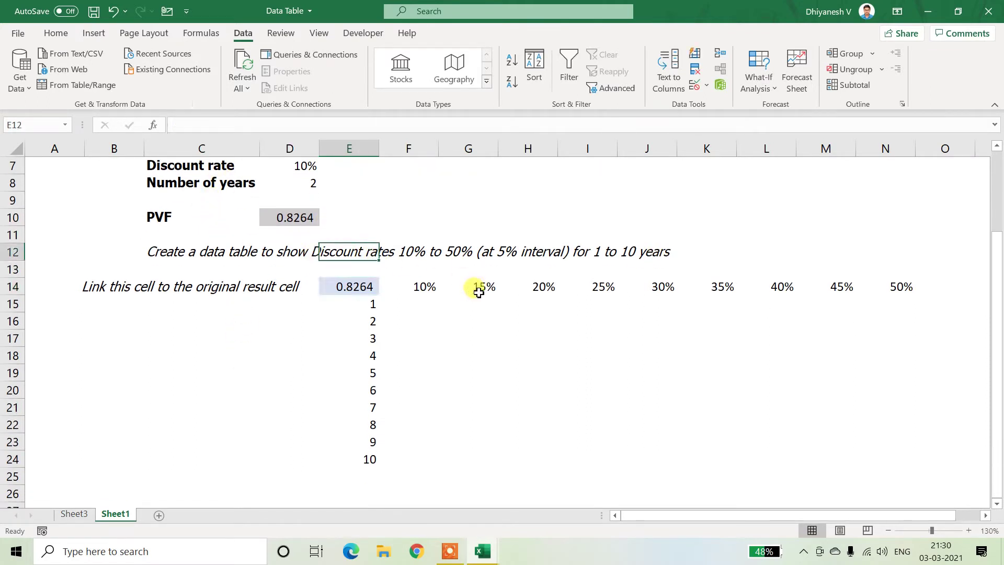
drag(425, 287, 897, 290)
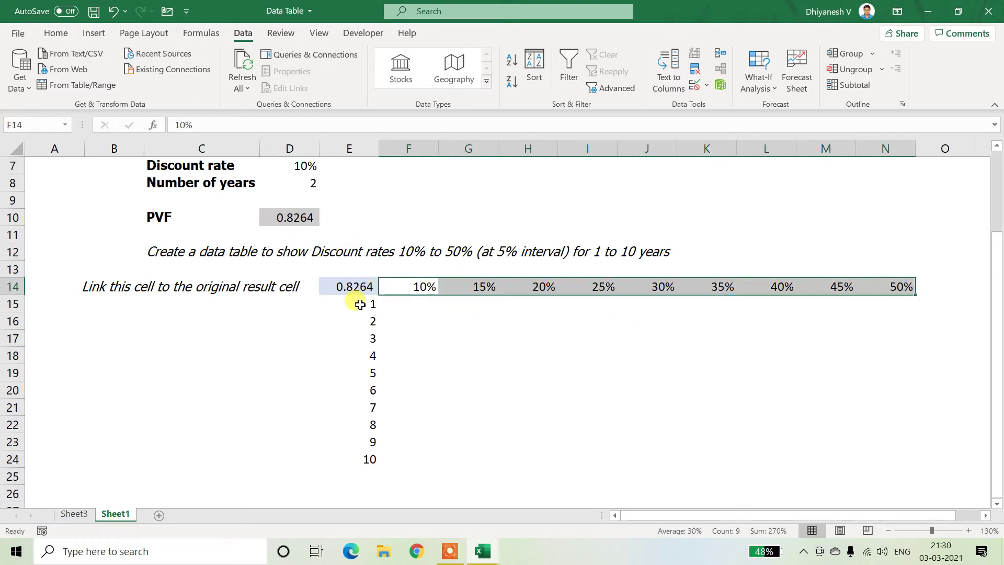
drag(352, 302, 353, 453)
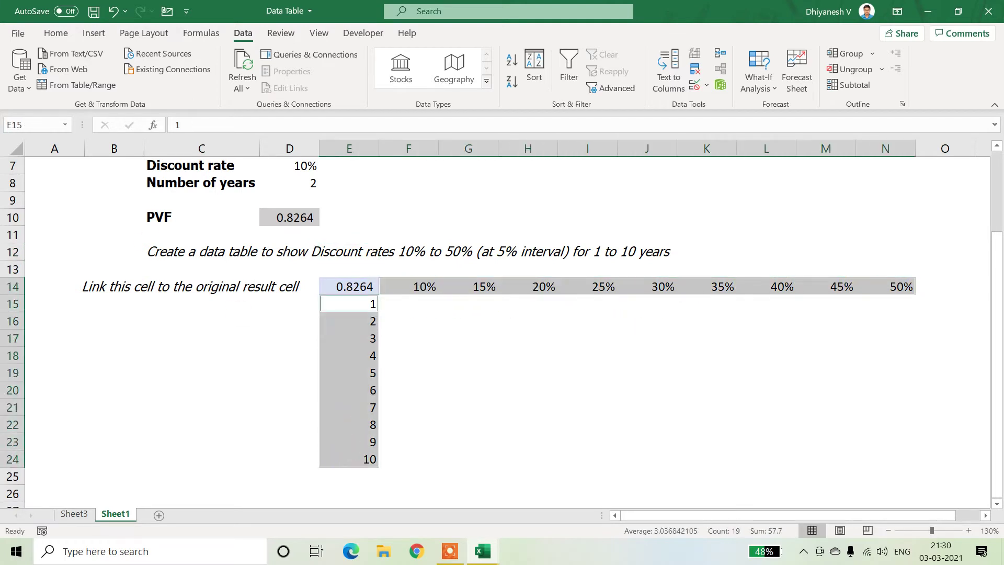
click(11, 287)
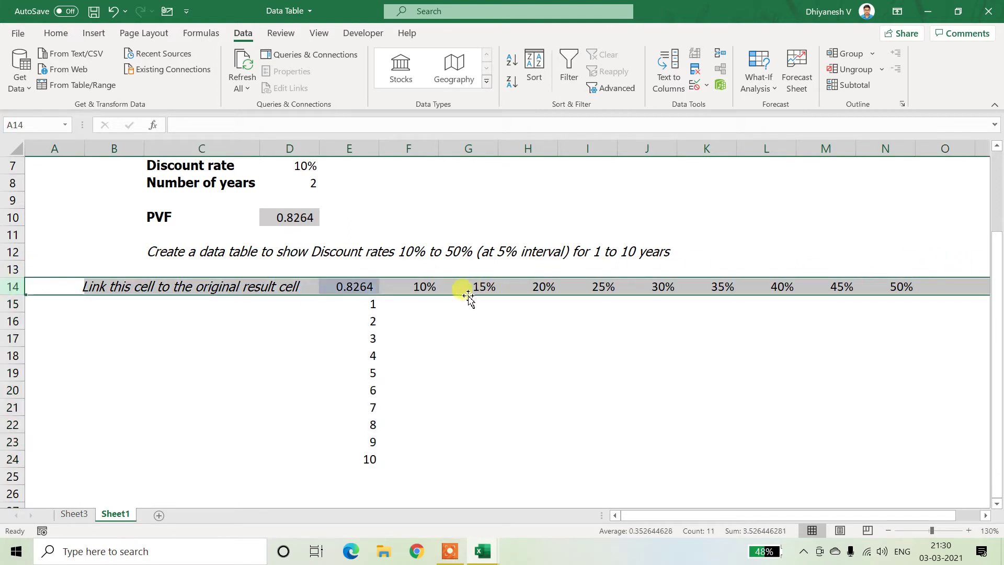
click(356, 250)
click(422, 285)
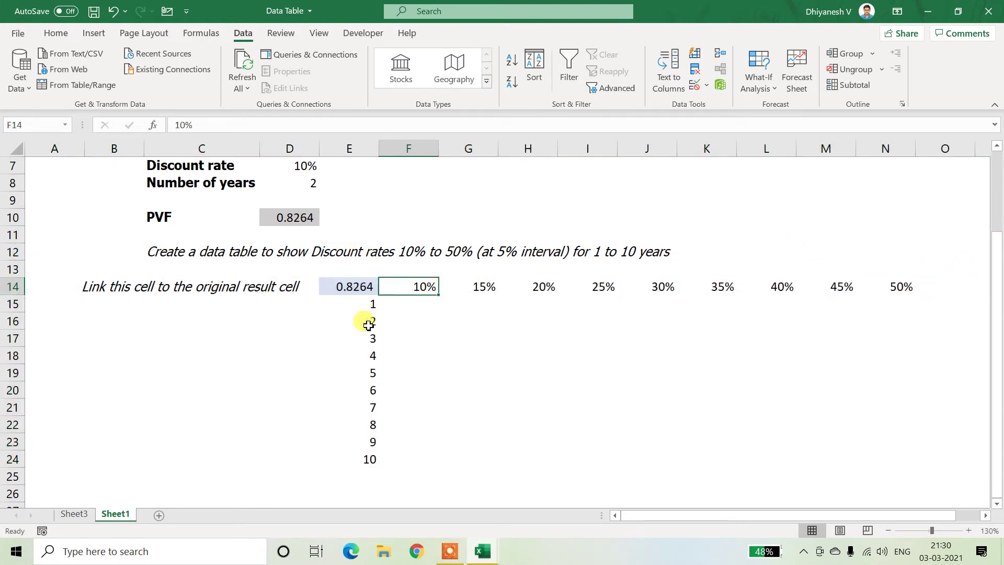
shift+click(888, 285)
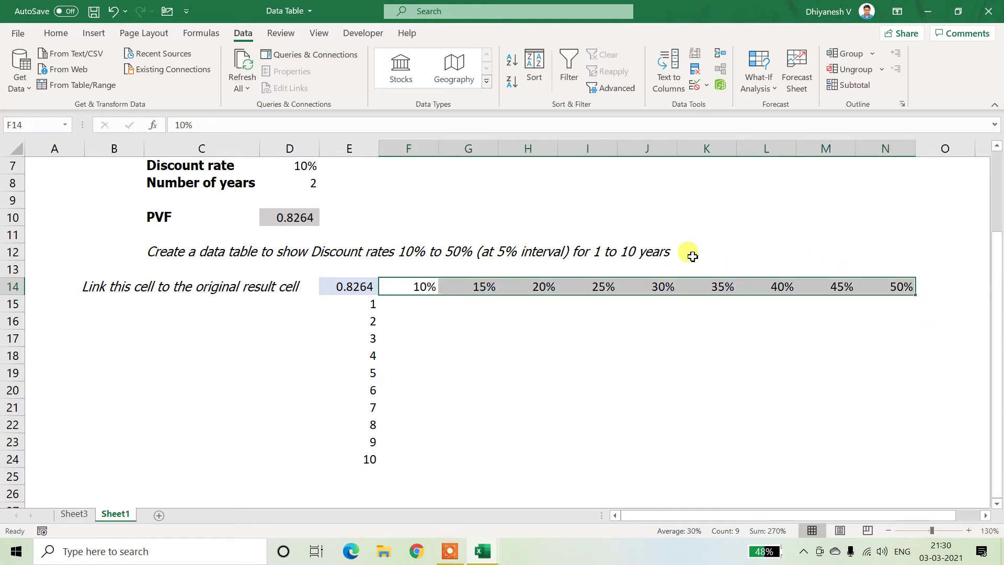
click(426, 302)
drag(884, 303, 991, 298)
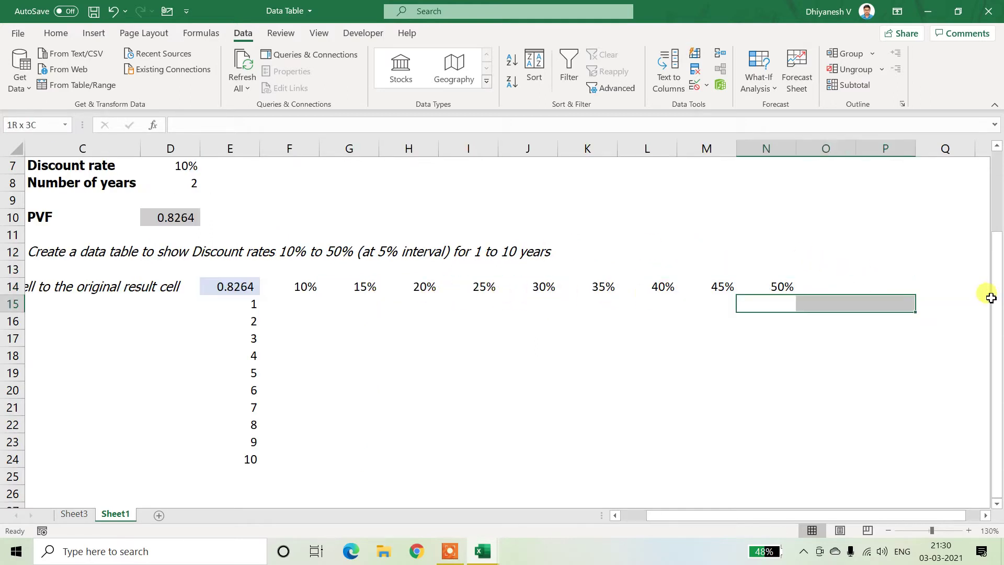
click(530, 341)
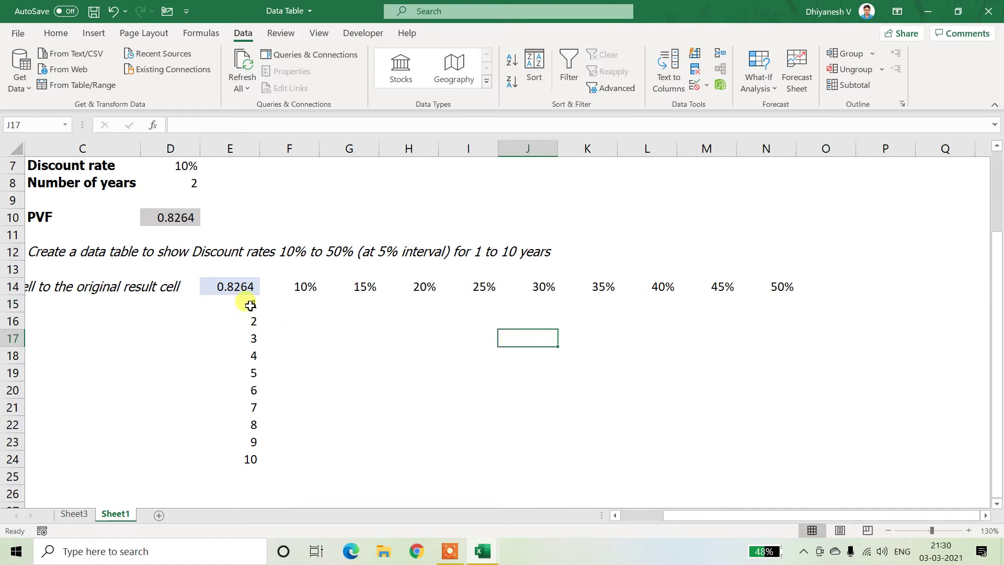
drag(250, 305, 218, 463)
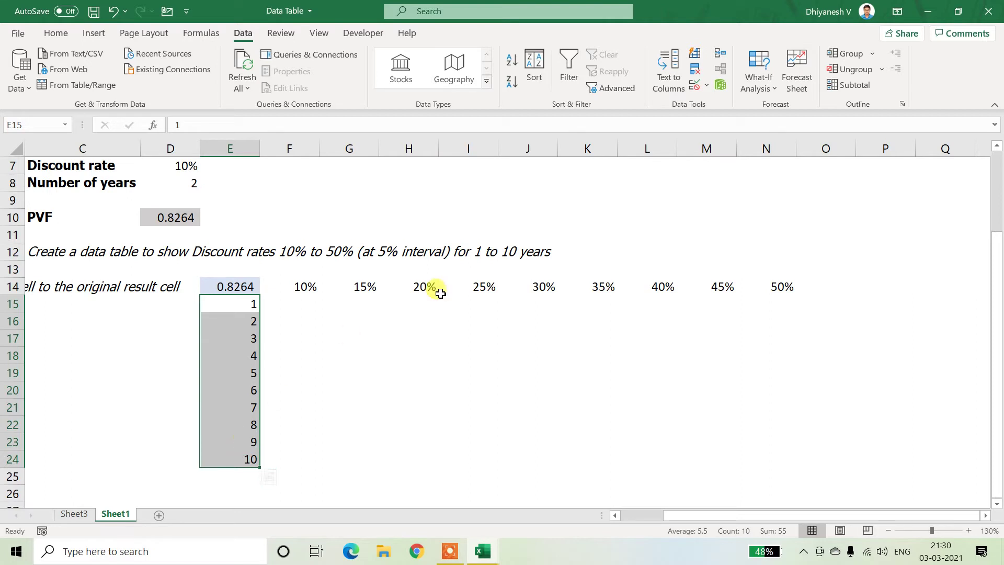
click(324, 391)
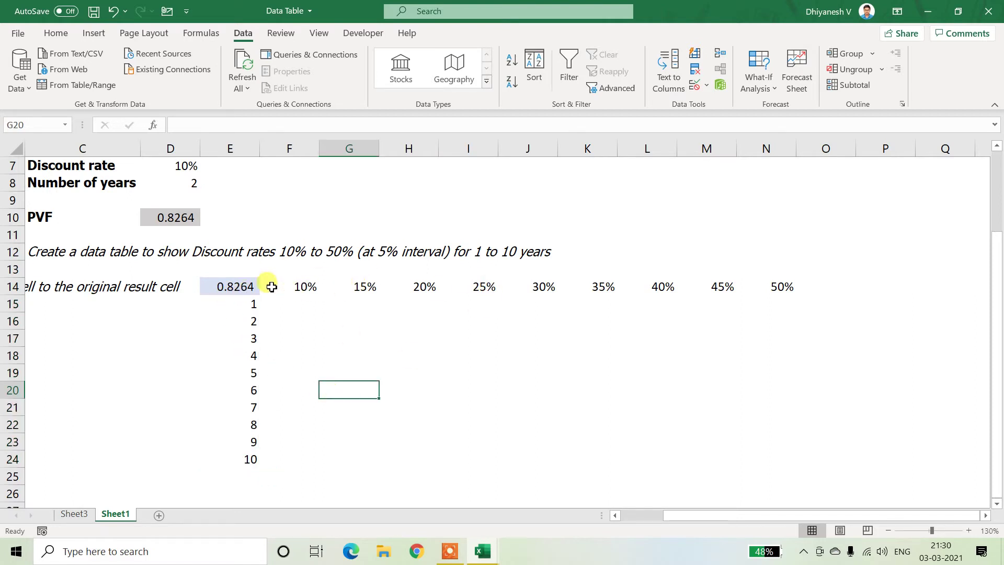
Step: Check that the table's corner cell E14 is linked to the PVF result with =D10
click(254, 289)
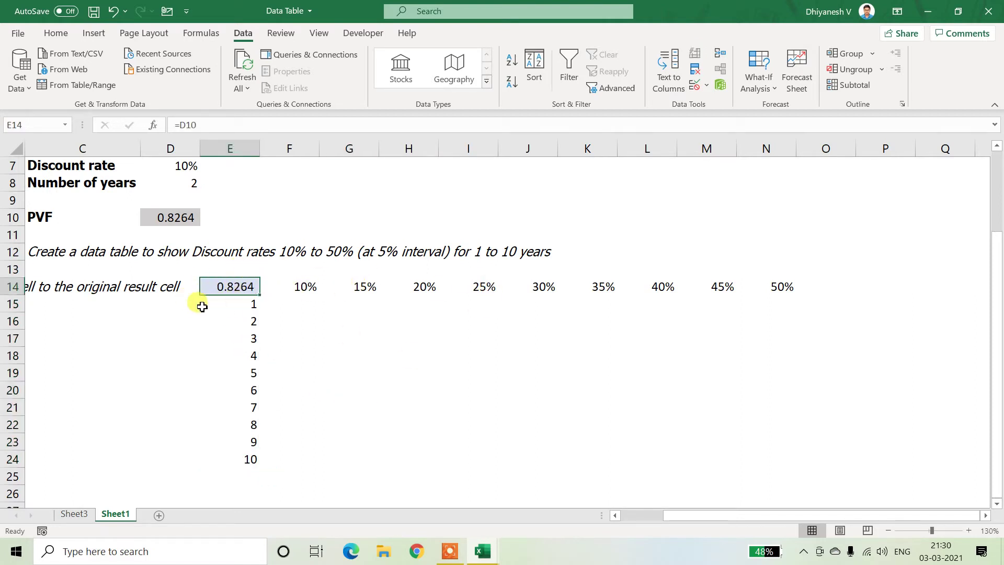
key(F2)
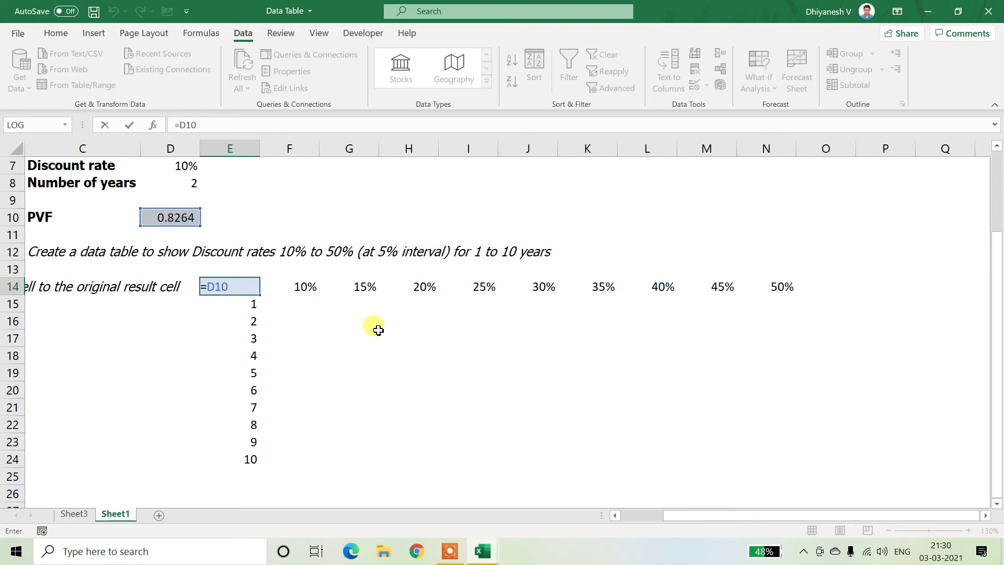
key(ctrl+Return)
key(F2)
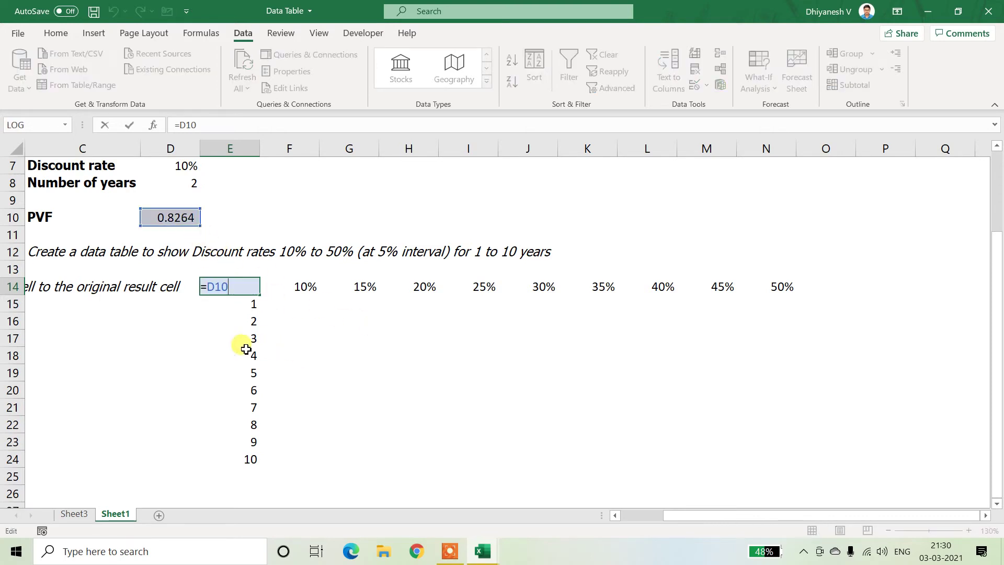
key(Escape)
key(ctrl+Left)
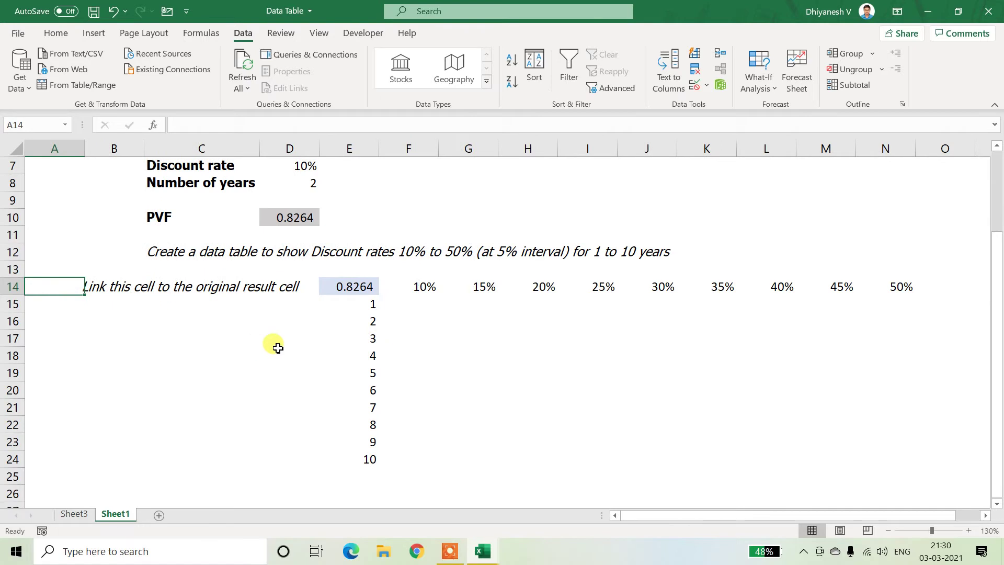
Step: Select the range E14:N24 and start a What-If Data Table for it
drag(366, 287, 872, 445)
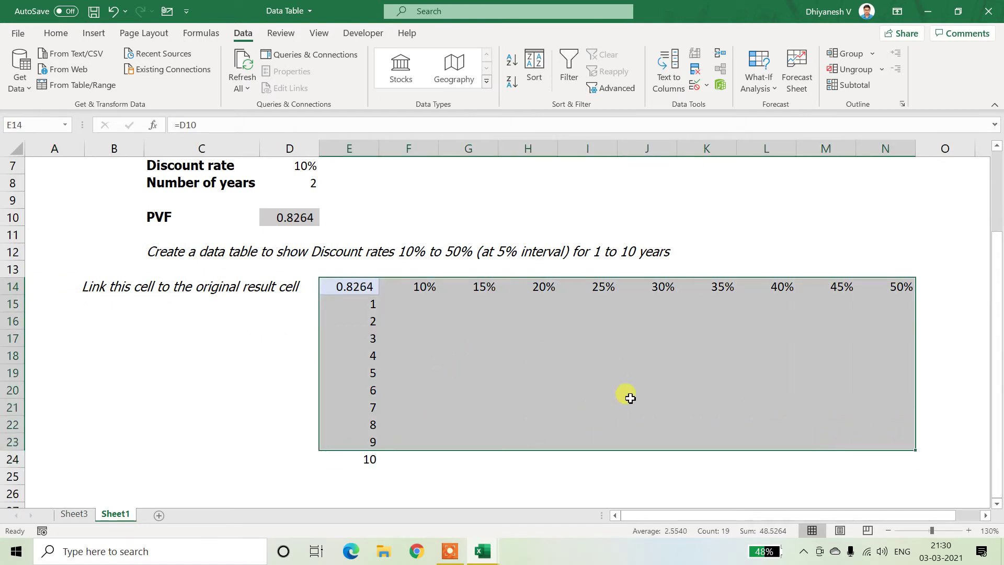
key(shift+Down)
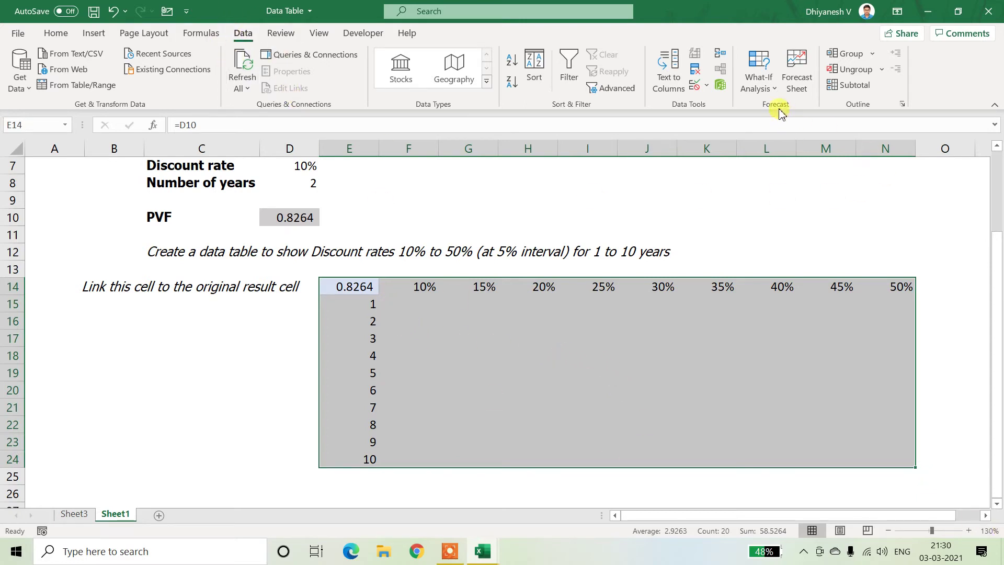
click(760, 83)
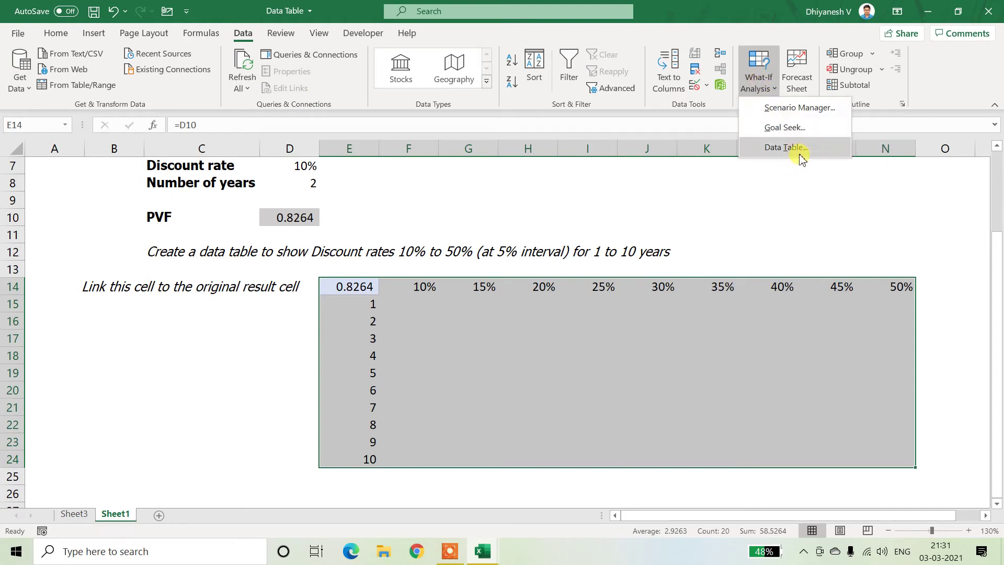
click(797, 150)
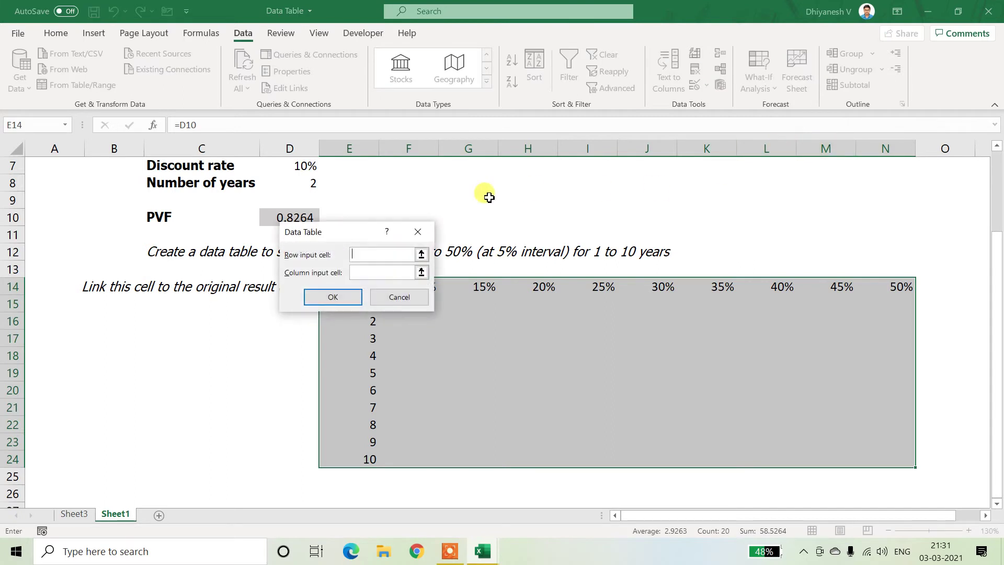
drag(349, 236, 674, 186)
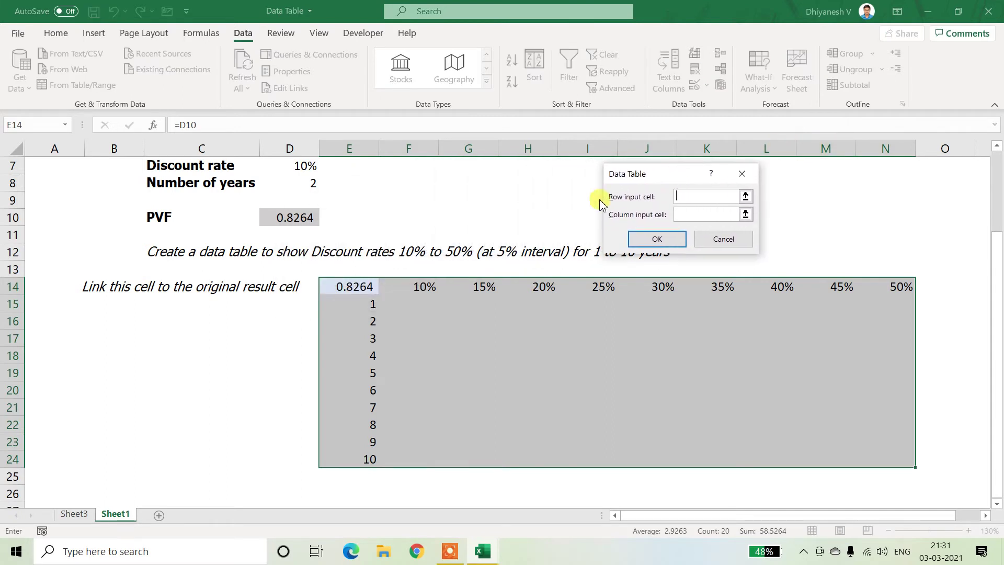
Step: Set the data table's row input cell to the discount rate in $D$7
click(702, 200)
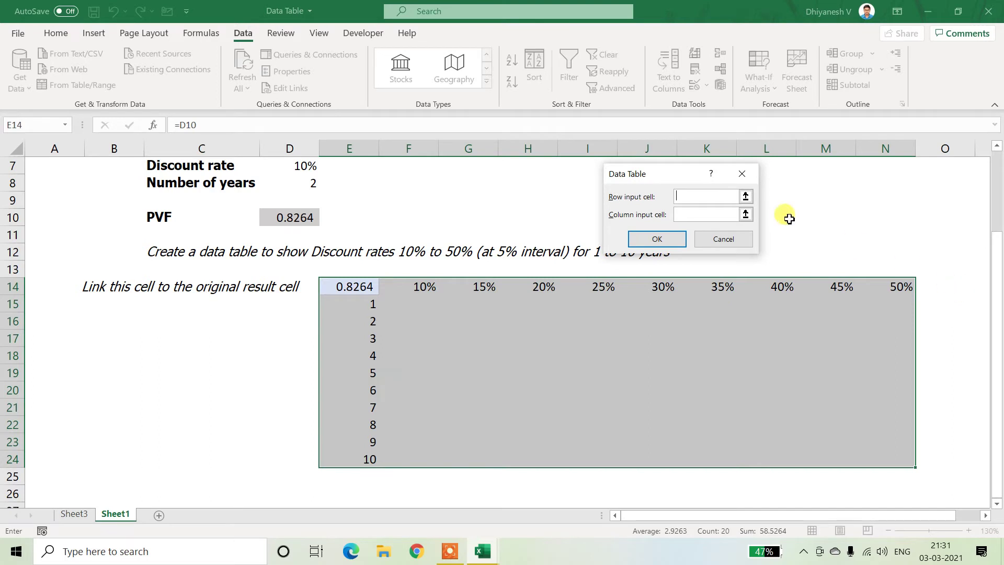
click(746, 197)
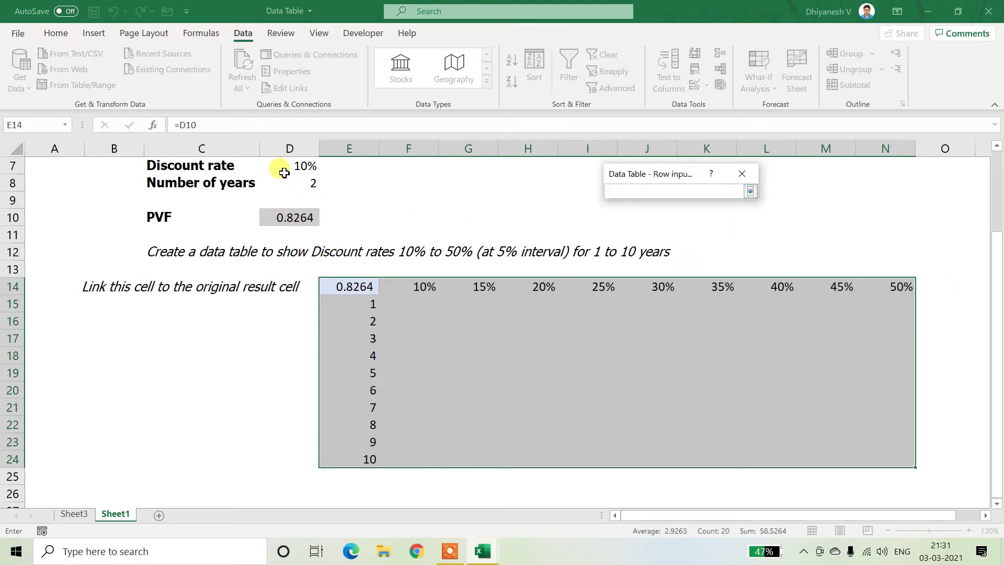
scroll(304, 246, up, 2)
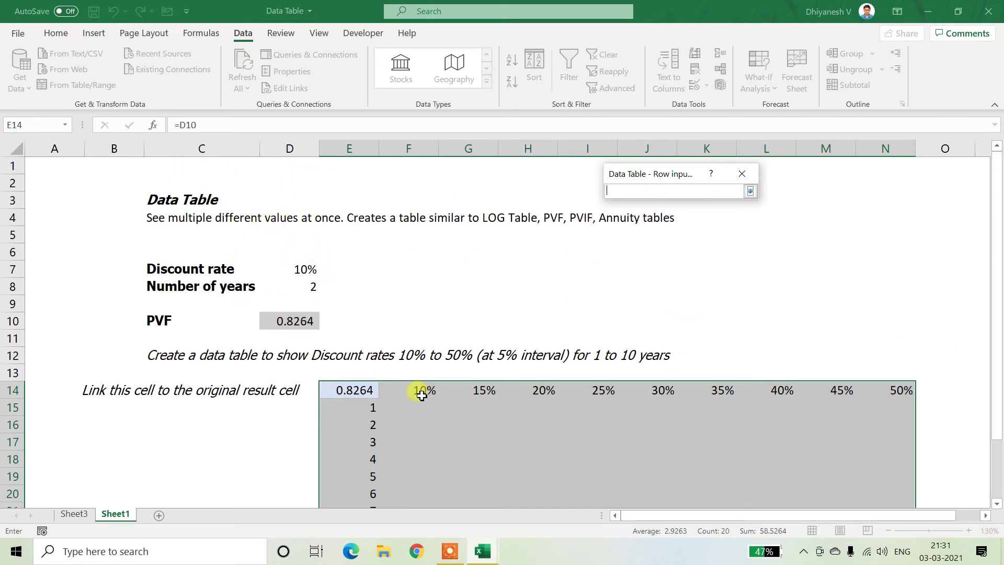
click(297, 275)
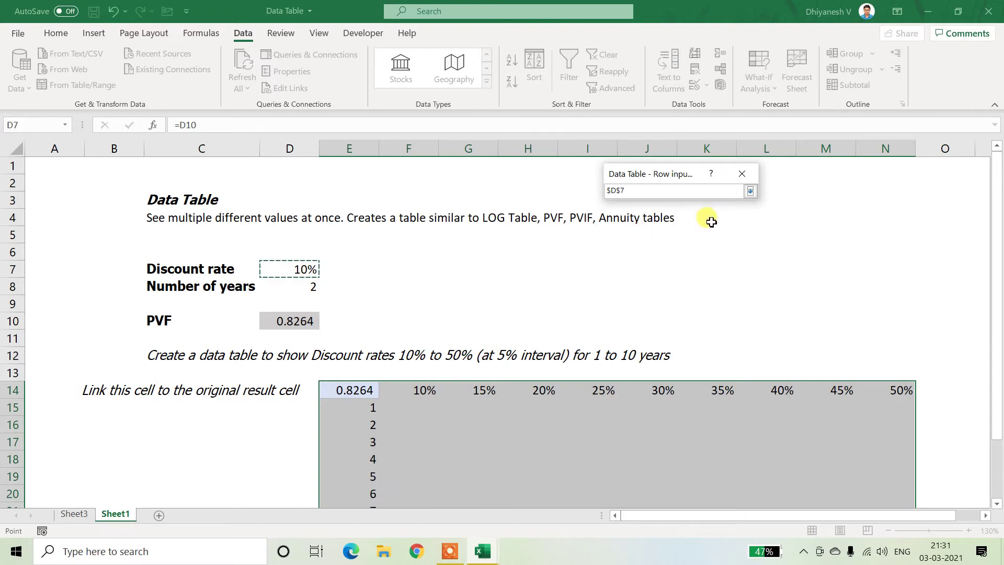
click(750, 192)
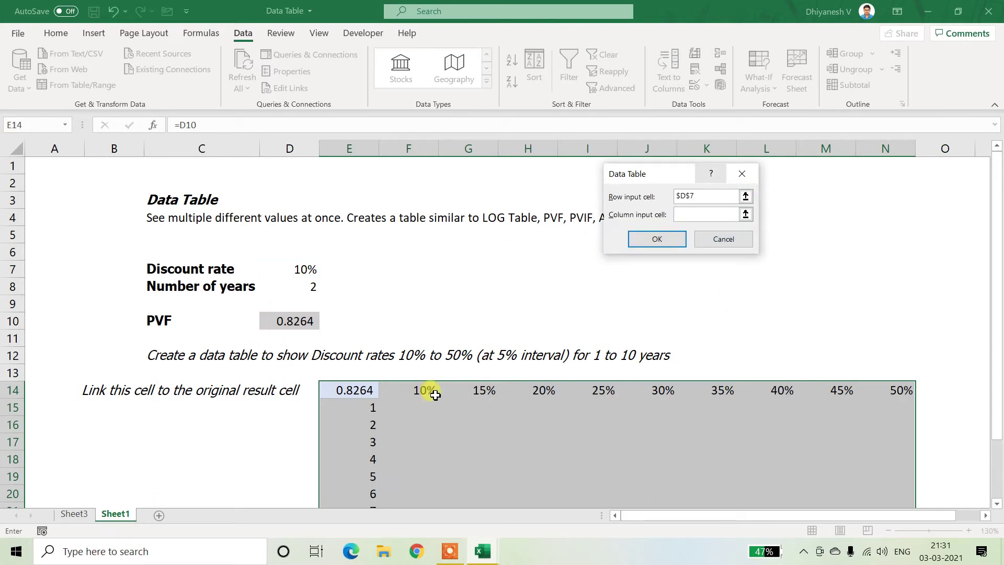
Step: Set the column input cell to the number of years in $D$8 and create the data table
click(746, 215)
scroll(366, 487, down, 1)
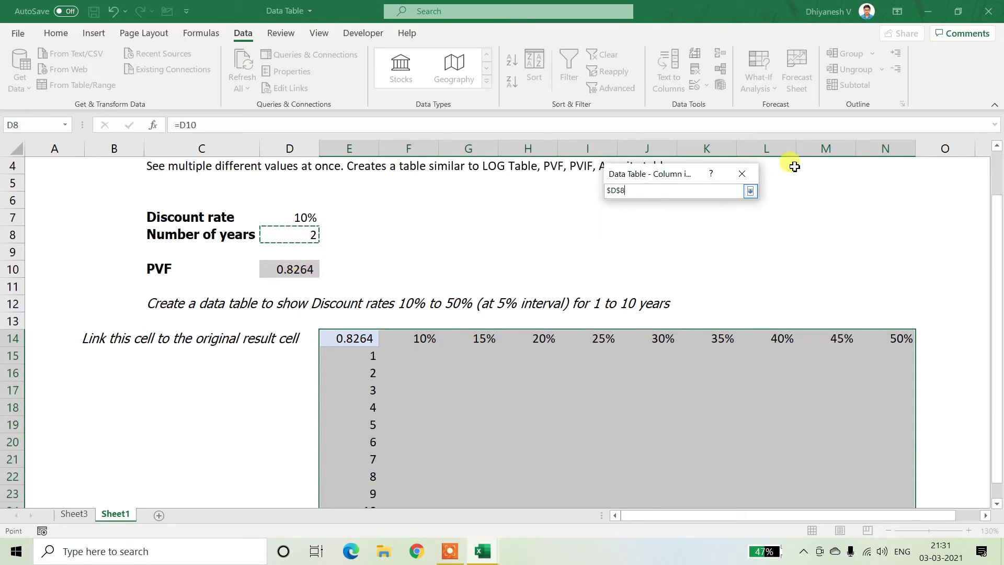
click(750, 191)
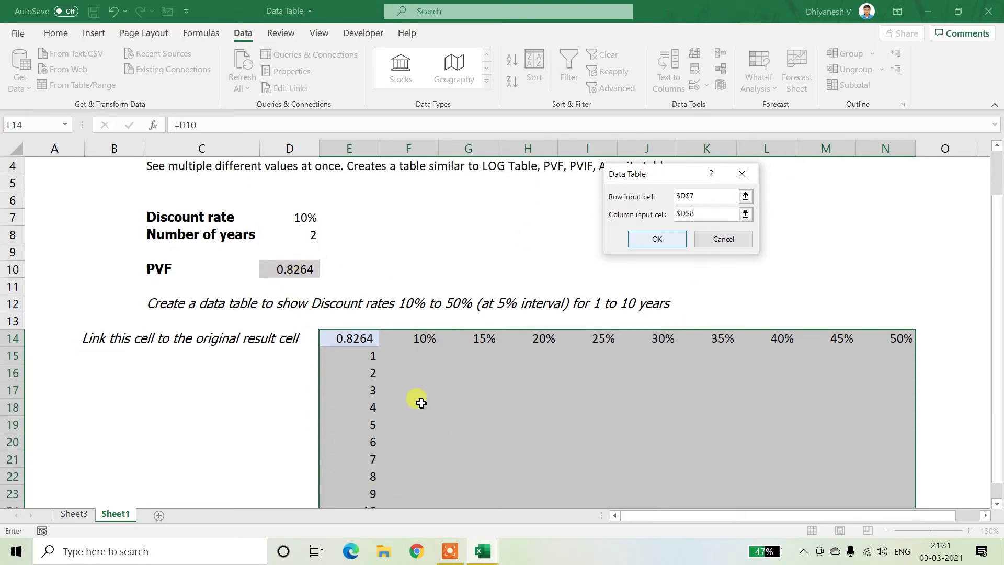
click(683, 241)
scroll(679, 327, down, 2)
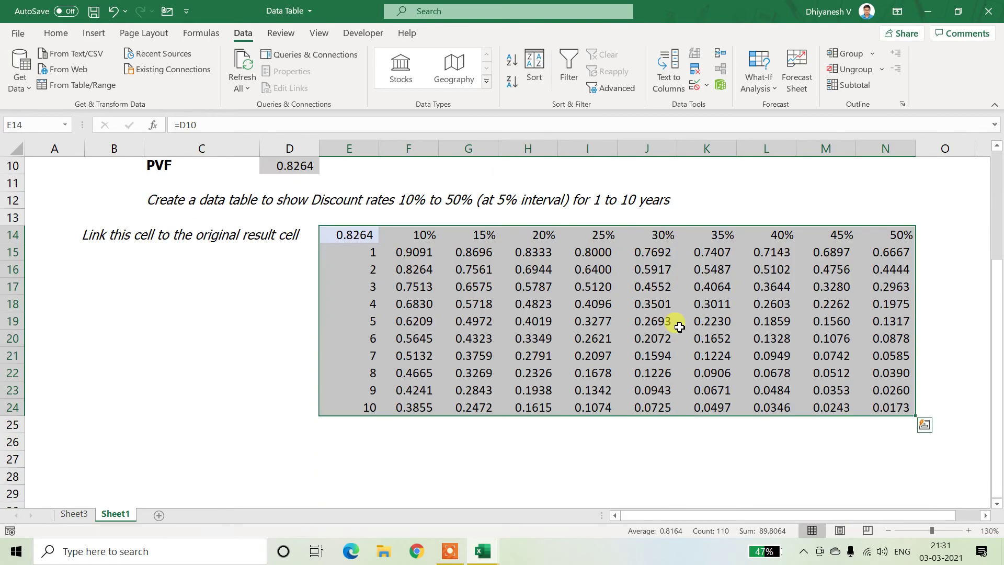
scroll(587, 342, up, 1)
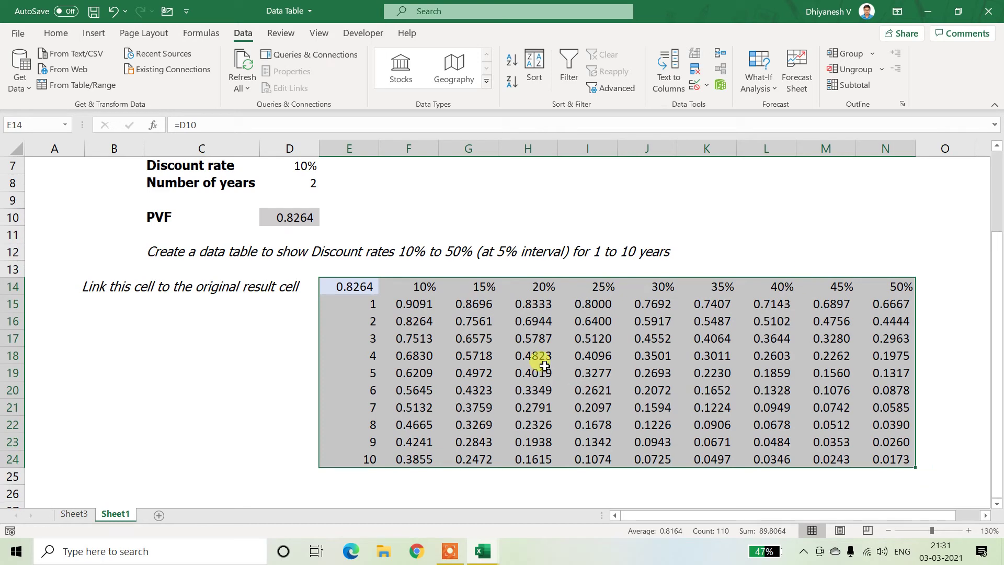
Step: Format the table results in F15:N24 in comma style with three decimal places
drag(413, 309, 881, 461)
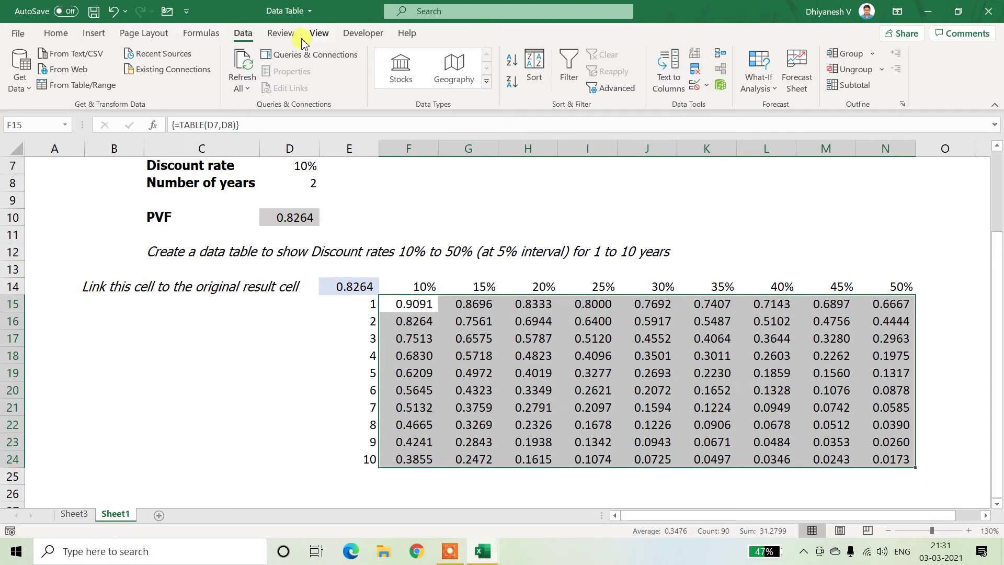
click(47, 36)
click(503, 83)
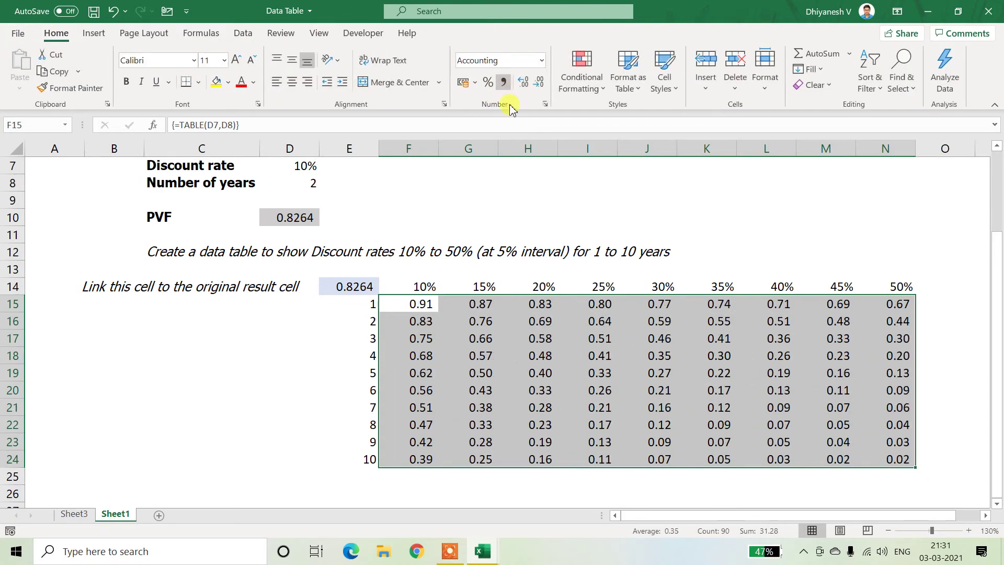
click(522, 82)
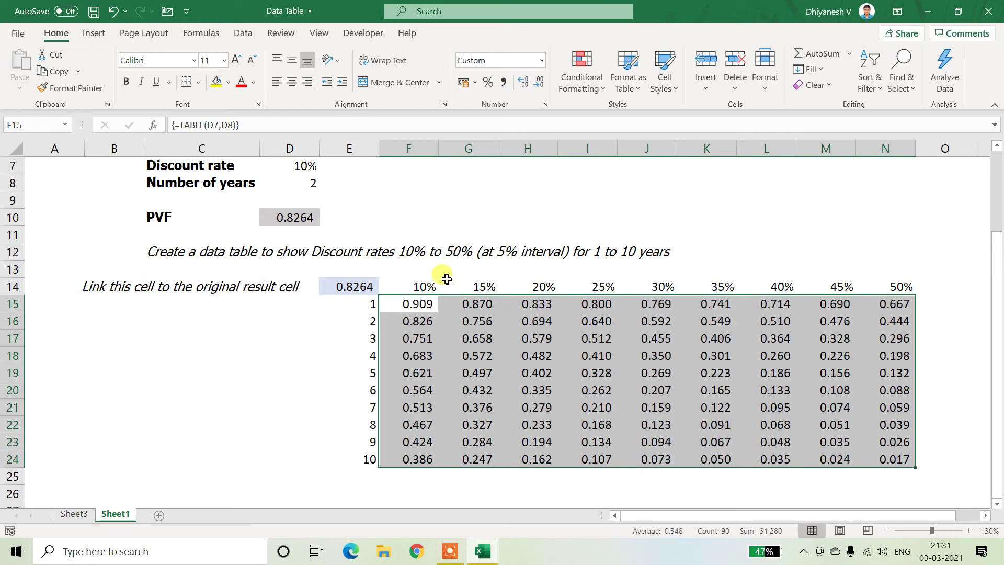
Step: Inspect the TABLE array formula behind the results in F15:N24 without changing it
click(418, 356)
drag(421, 304, 903, 459)
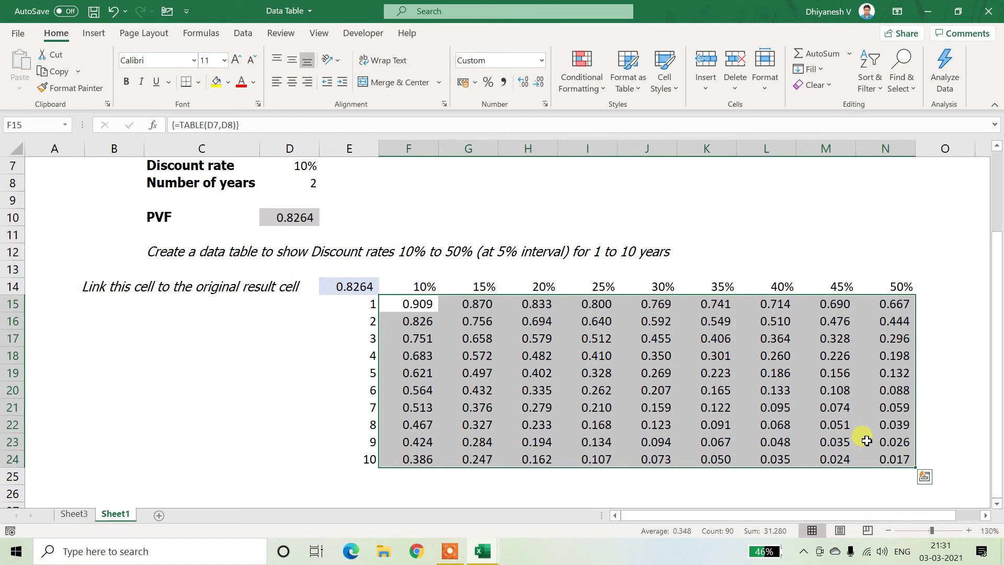
key(Down)
key(Up)
key(F2)
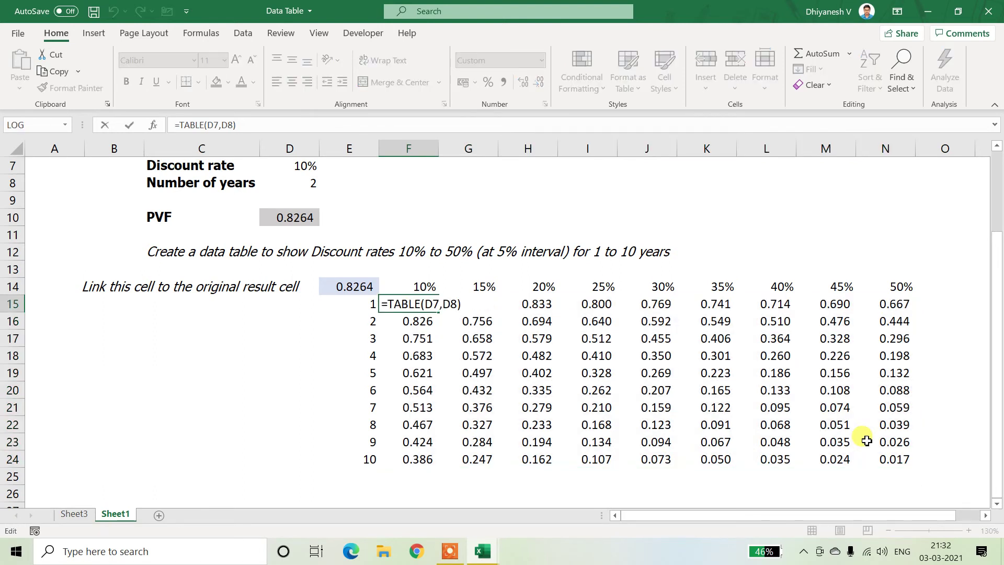
key(Escape)
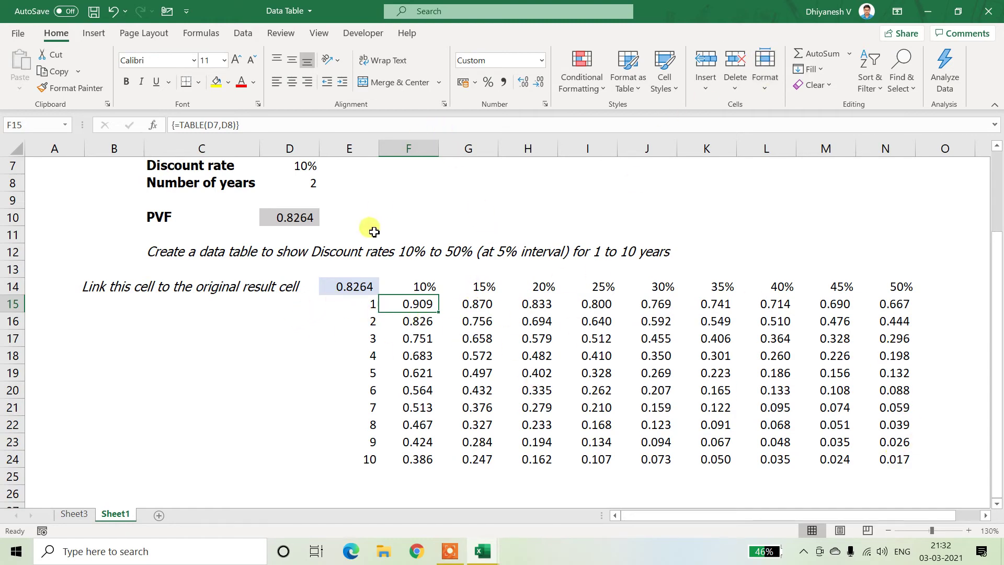
Step: Compare the PVF in D10 with the table value in F16 for 10% and 2 years, keeping F16 at three decimals
scroll(285, 250, up, 2)
click(298, 269)
click(296, 284)
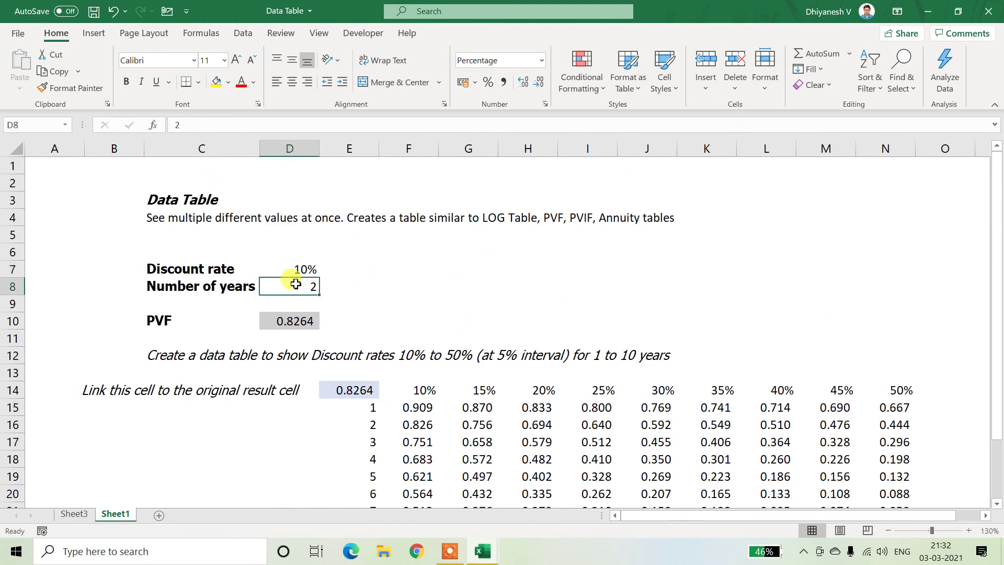
click(293, 318)
scroll(361, 392, down, 1)
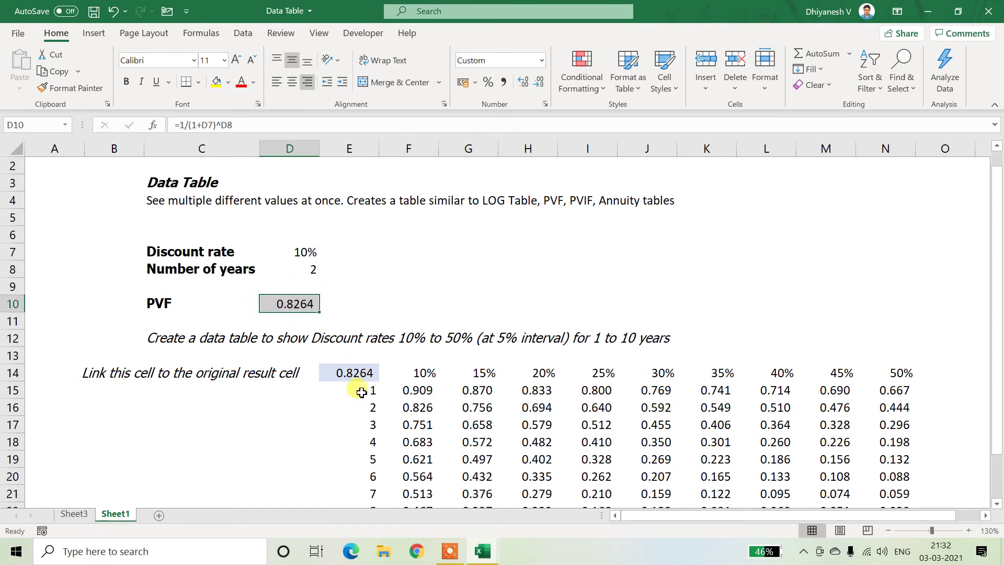
scroll(361, 393, down, 2)
click(403, 345)
click(369, 372)
click(410, 372)
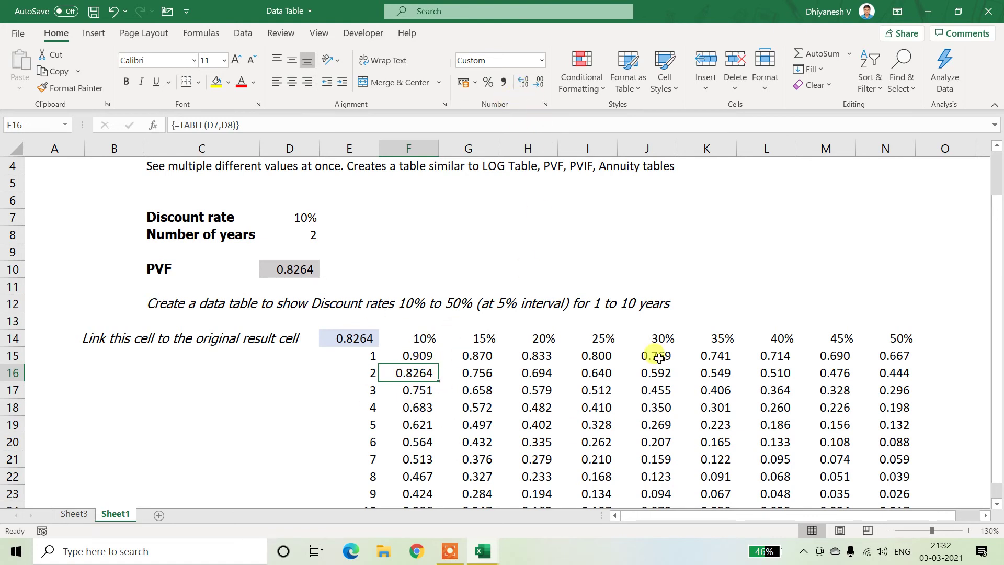
click(540, 82)
Step: Check how the rates in row 14 relate to input cell D7 and the years in column E to D8
scroll(483, 373, down, 1)
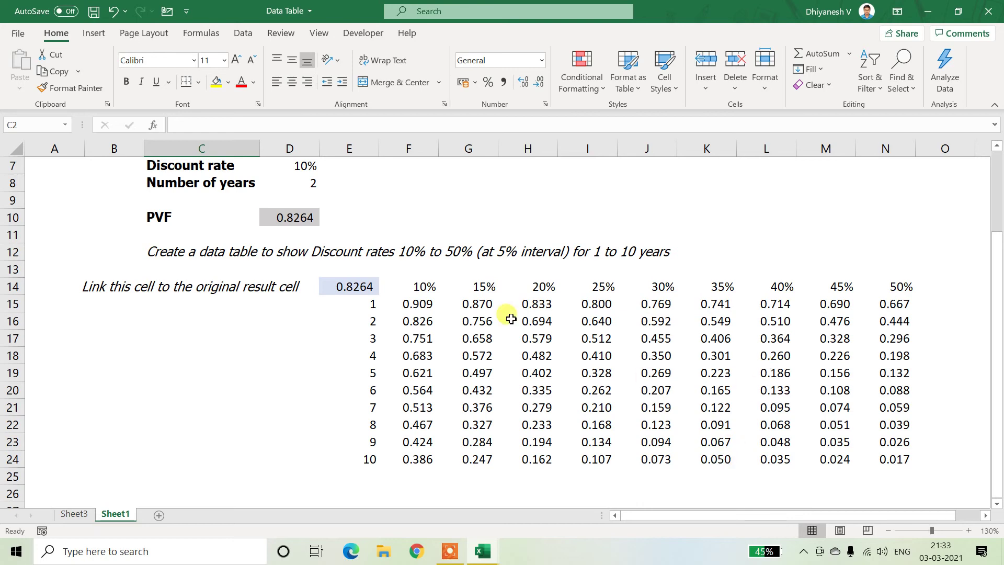
click(15, 288)
scroll(463, 328, up, 2)
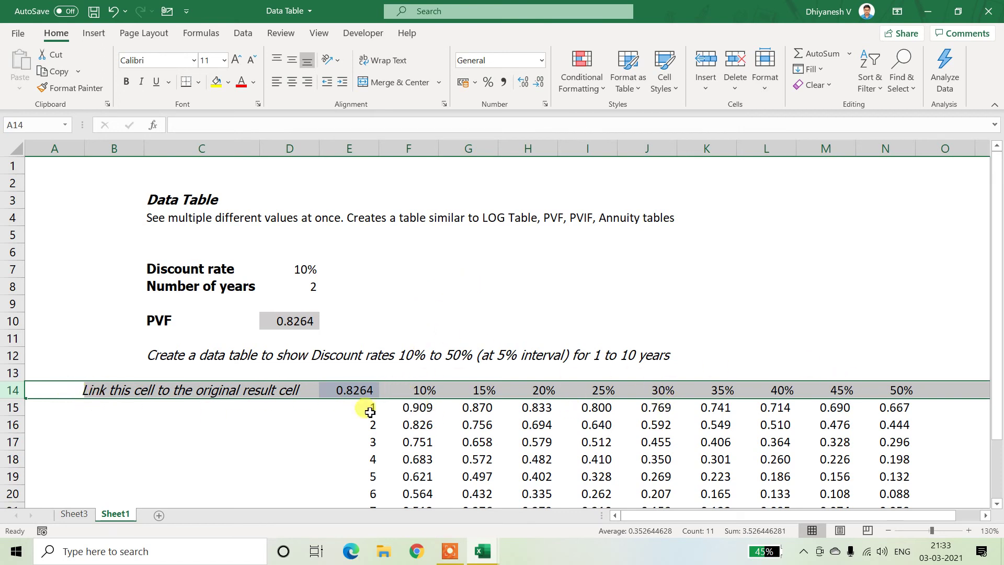
click(277, 272)
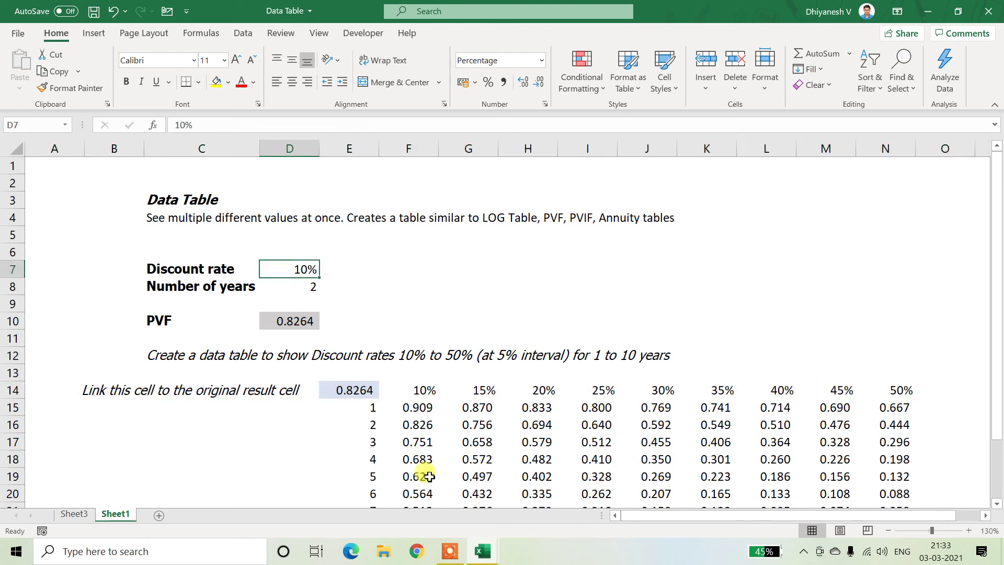
click(348, 149)
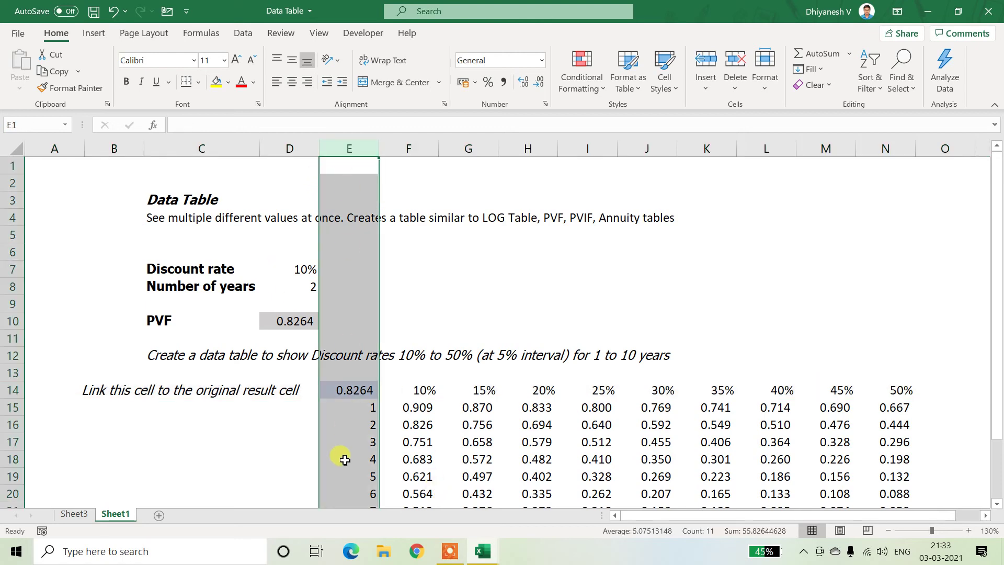
scroll(394, 436, down, 3)
scroll(386, 415, up, 3)
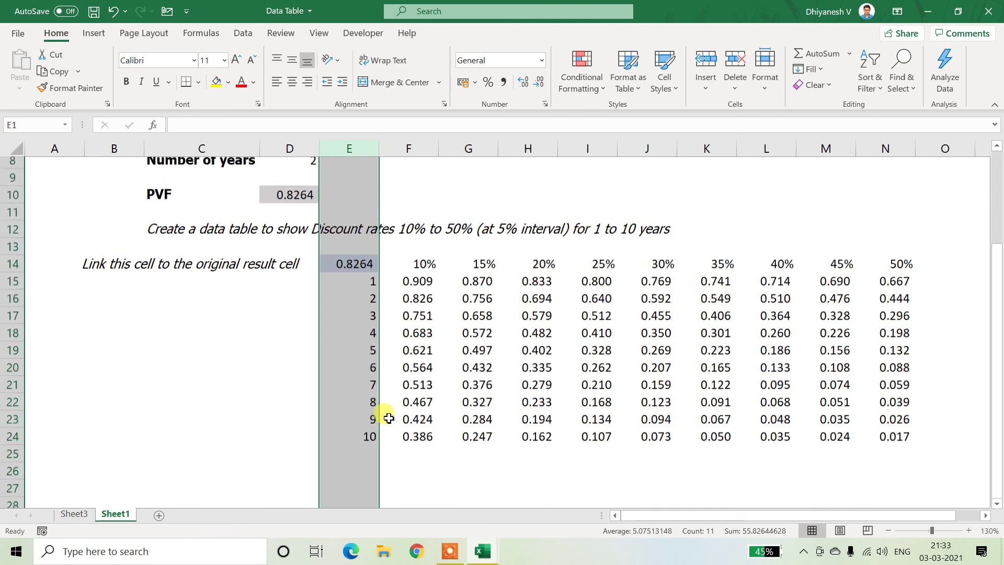
click(285, 287)
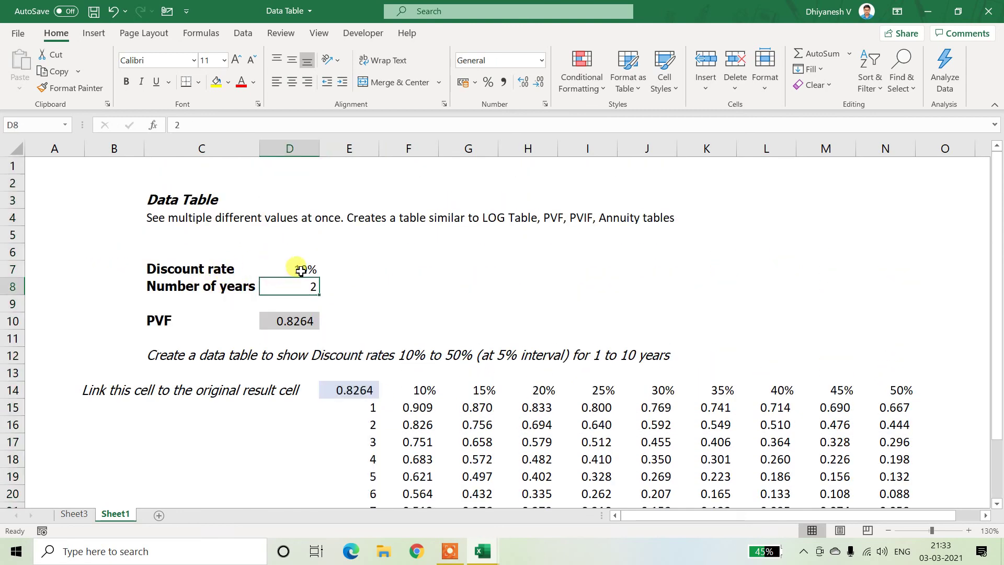
Step: Check which input cells the PVF formula in D10 refers to, leaving the formula as it is
drag(298, 271, 298, 286)
click(307, 327)
double_click(309, 327)
key(Escape)
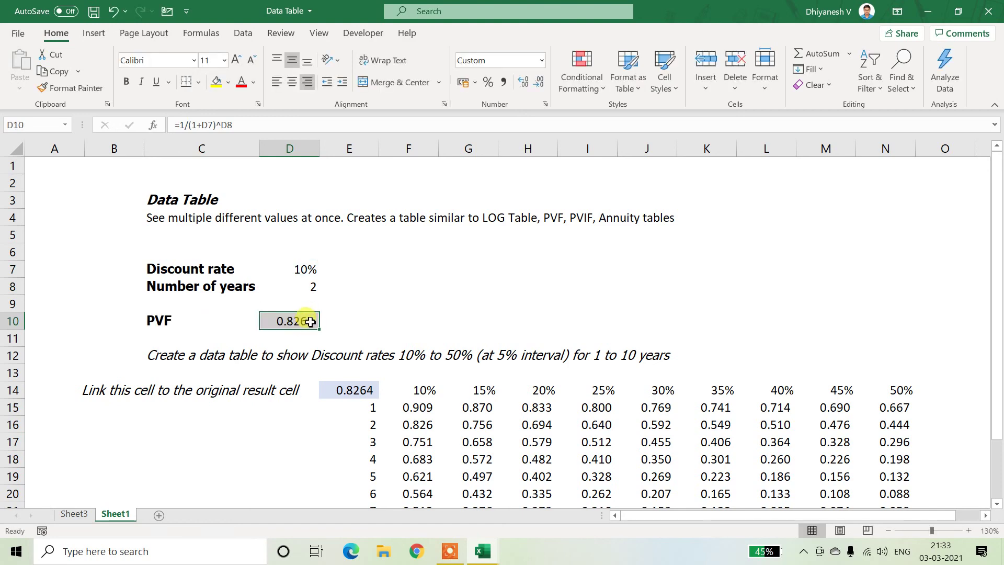
double_click(311, 321)
key(Escape)
Step: Recheck the link between the number of years in D8 and the year values down column E
click(312, 294)
scroll(364, 340, down, 2)
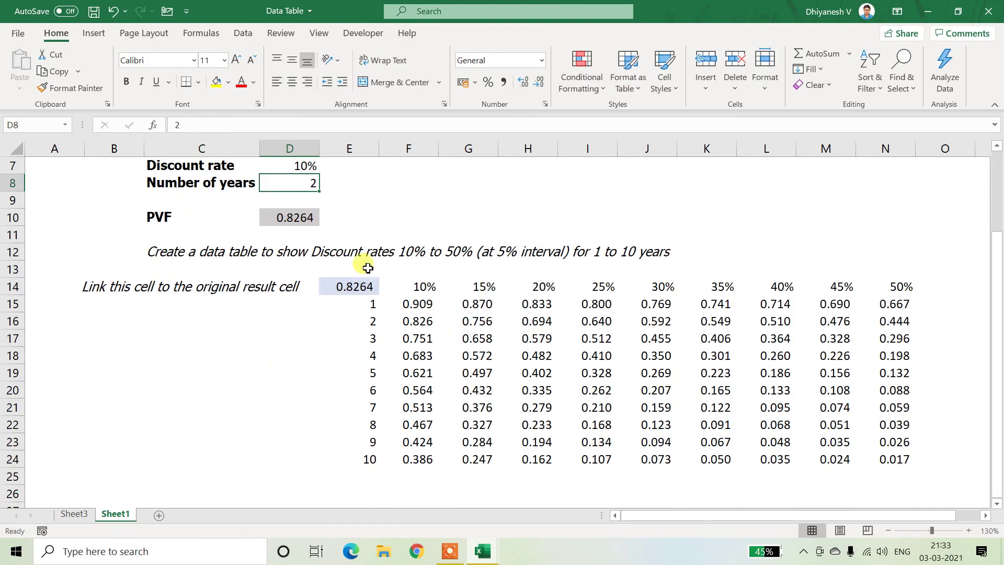
click(349, 149)
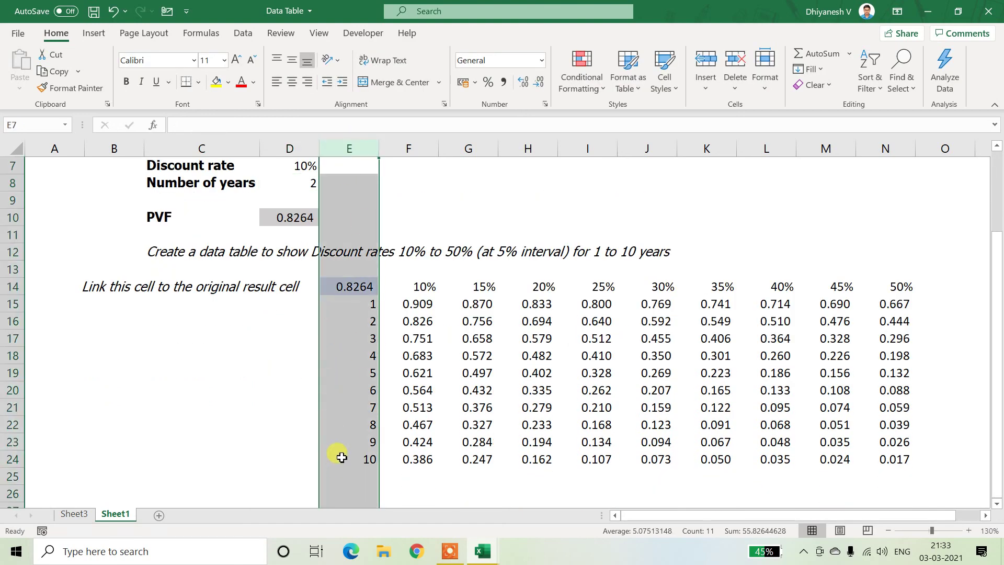
scroll(324, 366, up, 2)
click(304, 291)
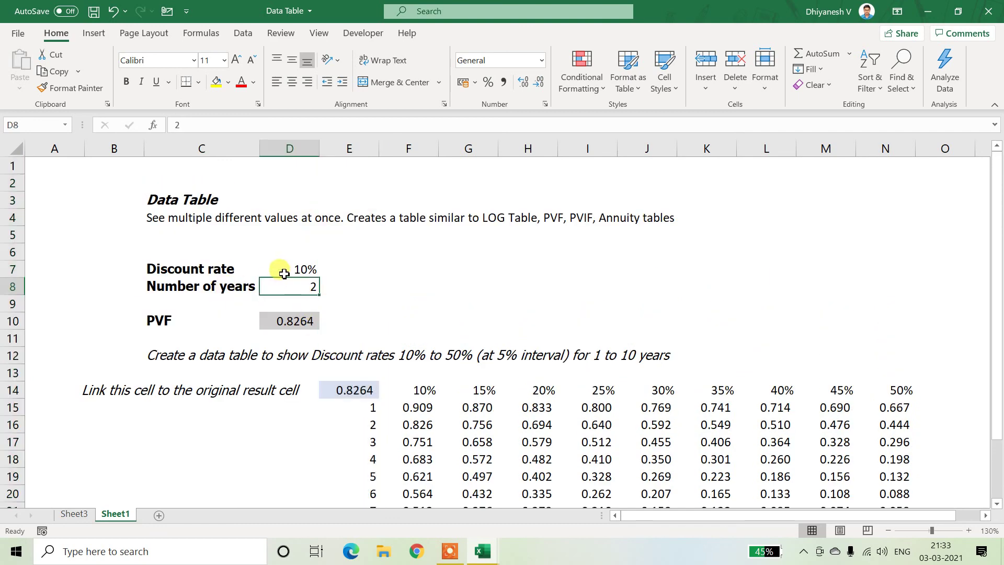
scroll(413, 442, down, 3)
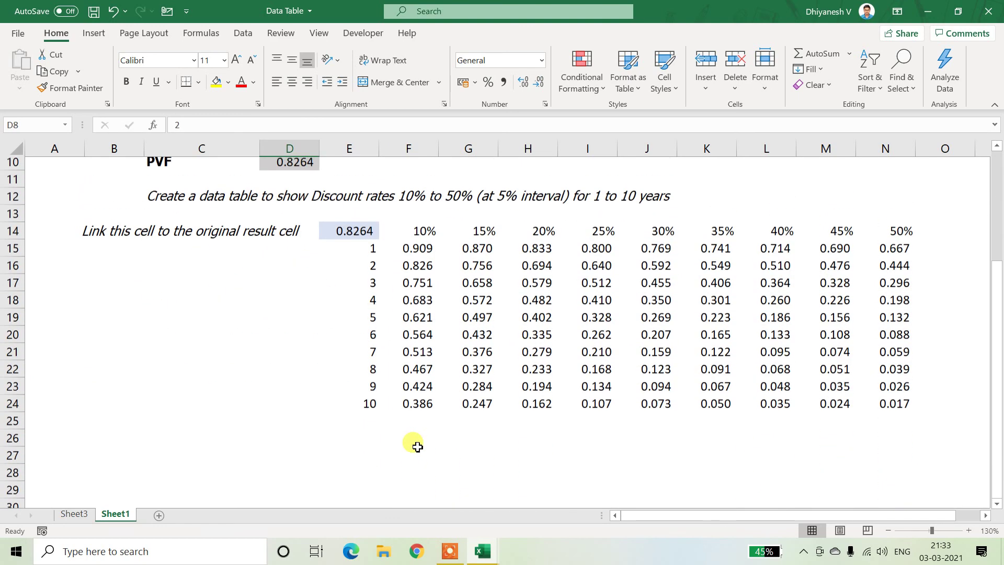
Step: Clear the data table results from F15:N24, keeping the rate and year headings
drag(393, 253, 889, 406)
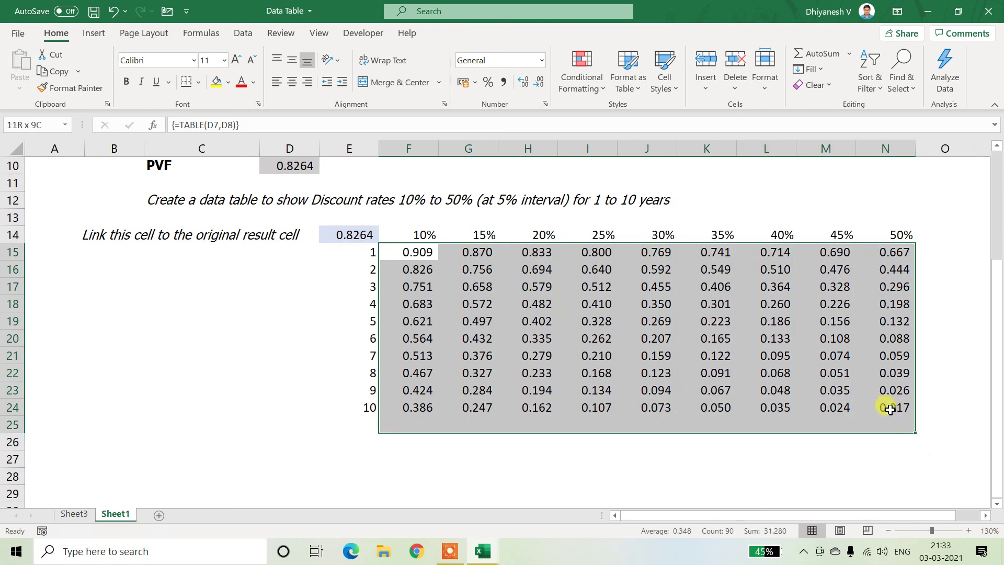
scroll(784, 463, up, 1)
scroll(784, 463, up, 3)
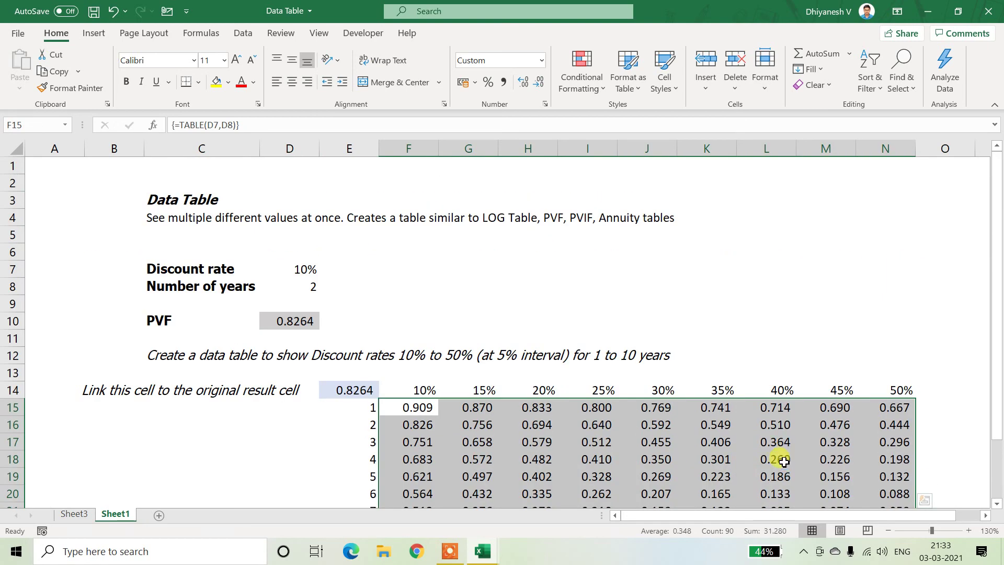
key(Delete)
click(609, 287)
scroll(621, 352, down, 2)
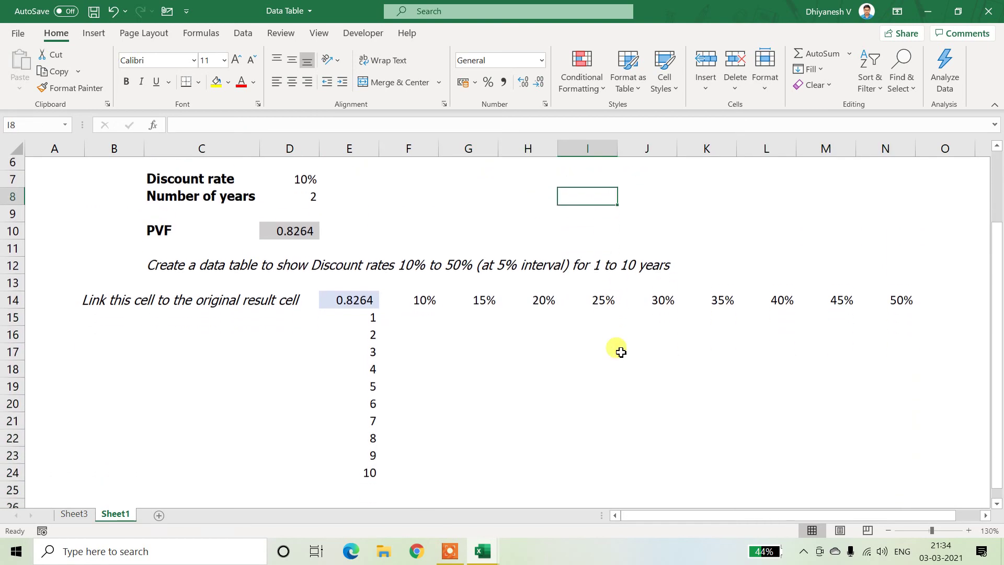
scroll(621, 352, down, 1)
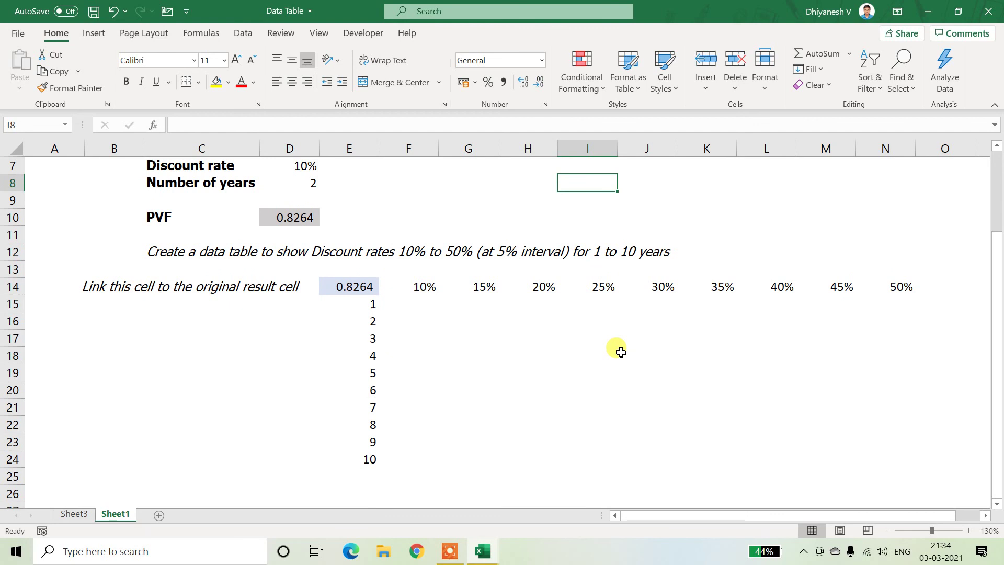